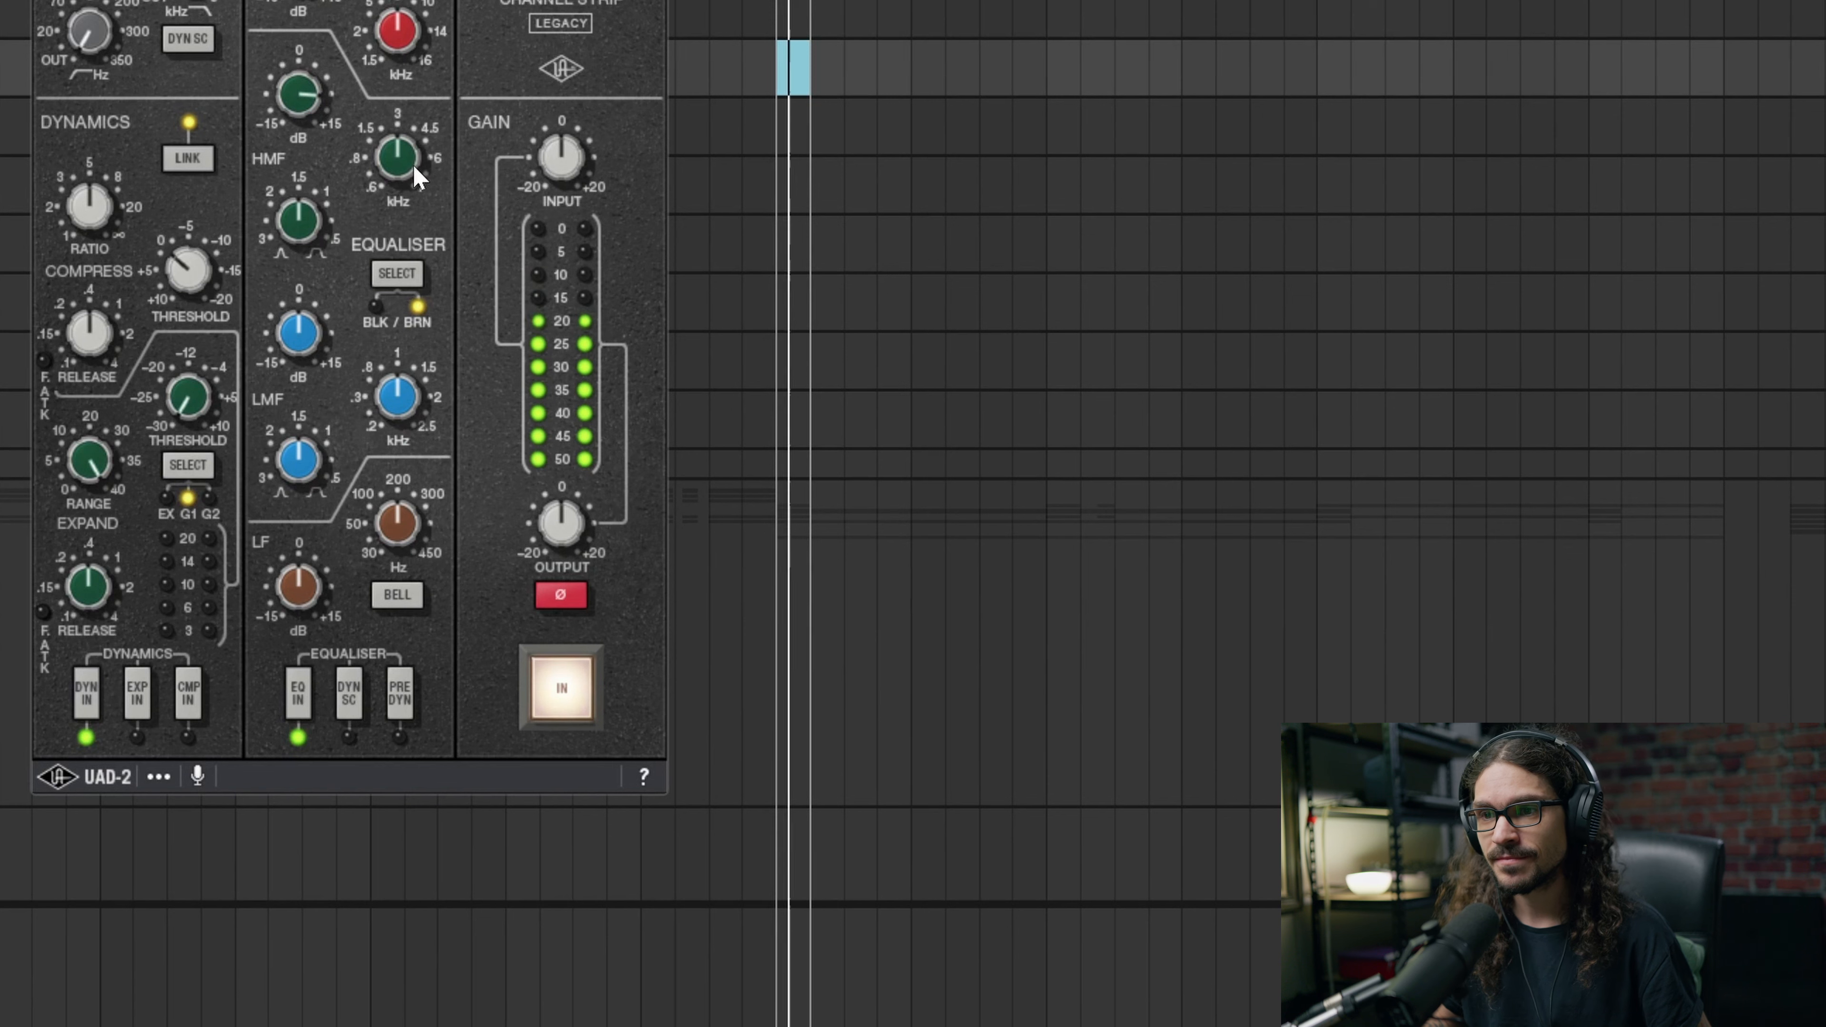
Tune the floor tom's HMF boost to between 1.5 and 3 kHz, turn its bandwidth toward 3, and compare with the EQ off.
left_click_drag(393, 160, 309, 255)
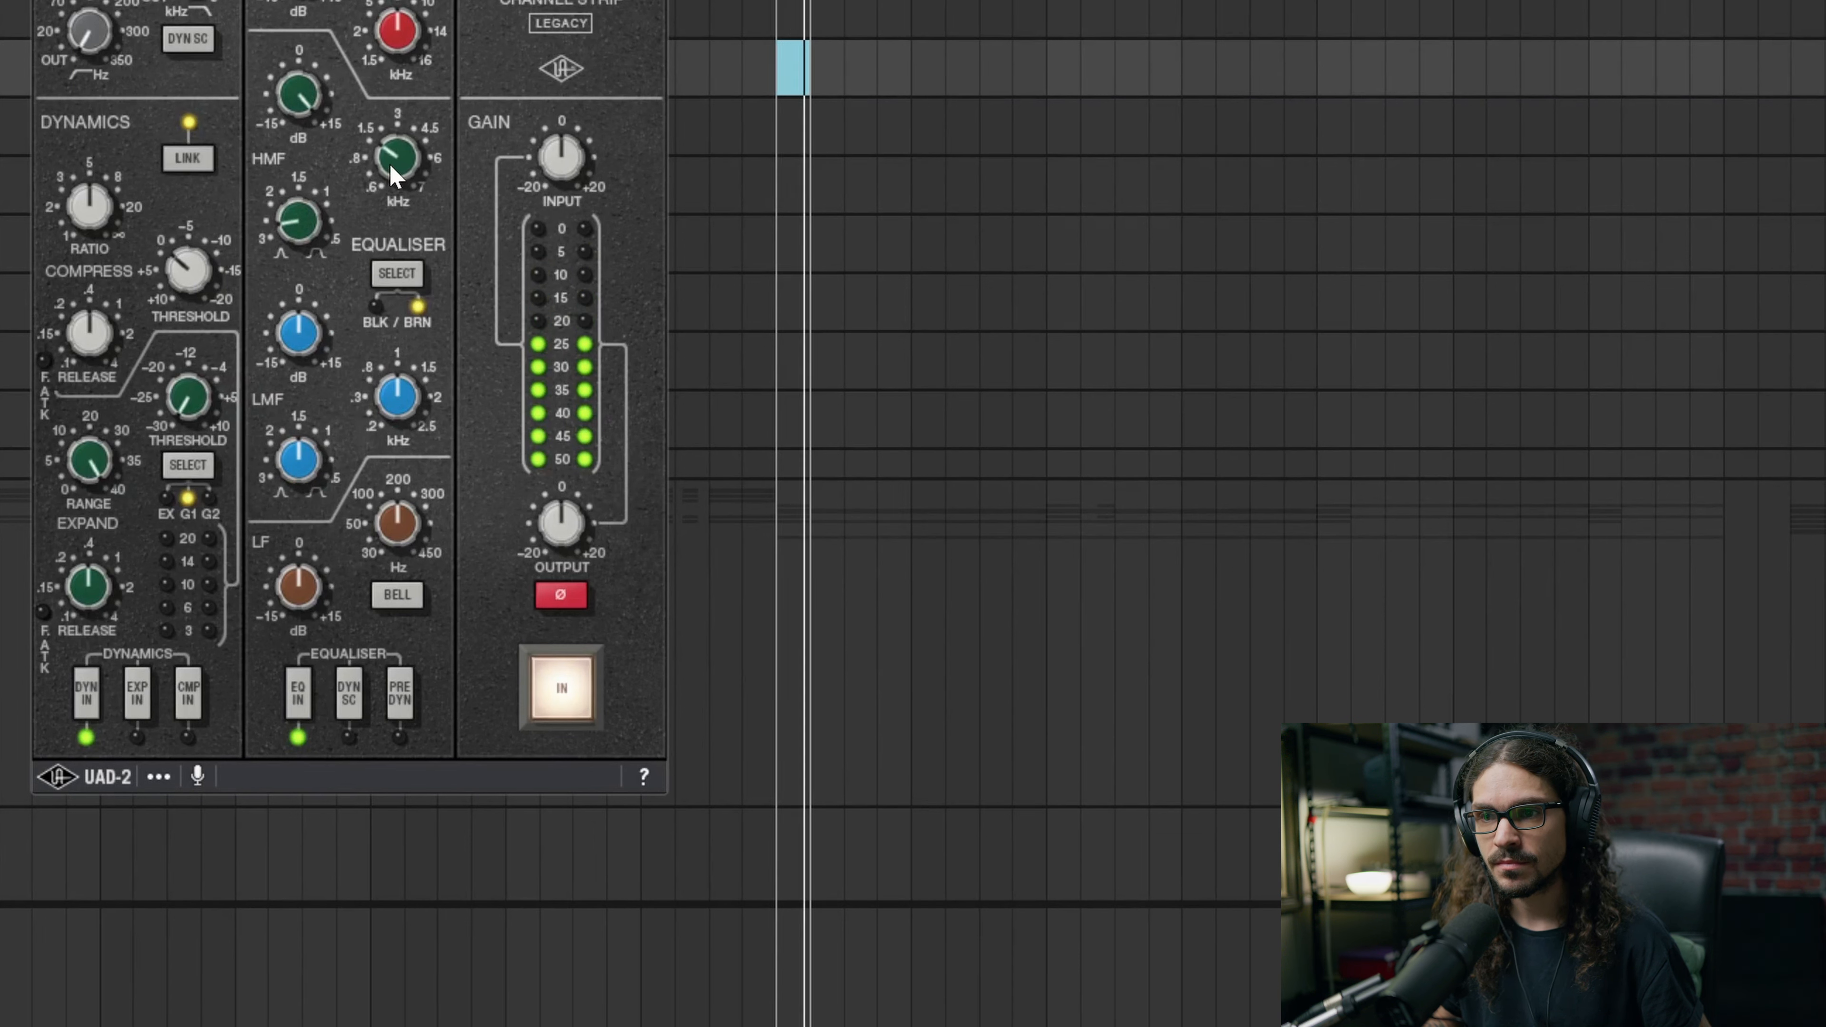
left_click_drag(389, 164, 389, 153)
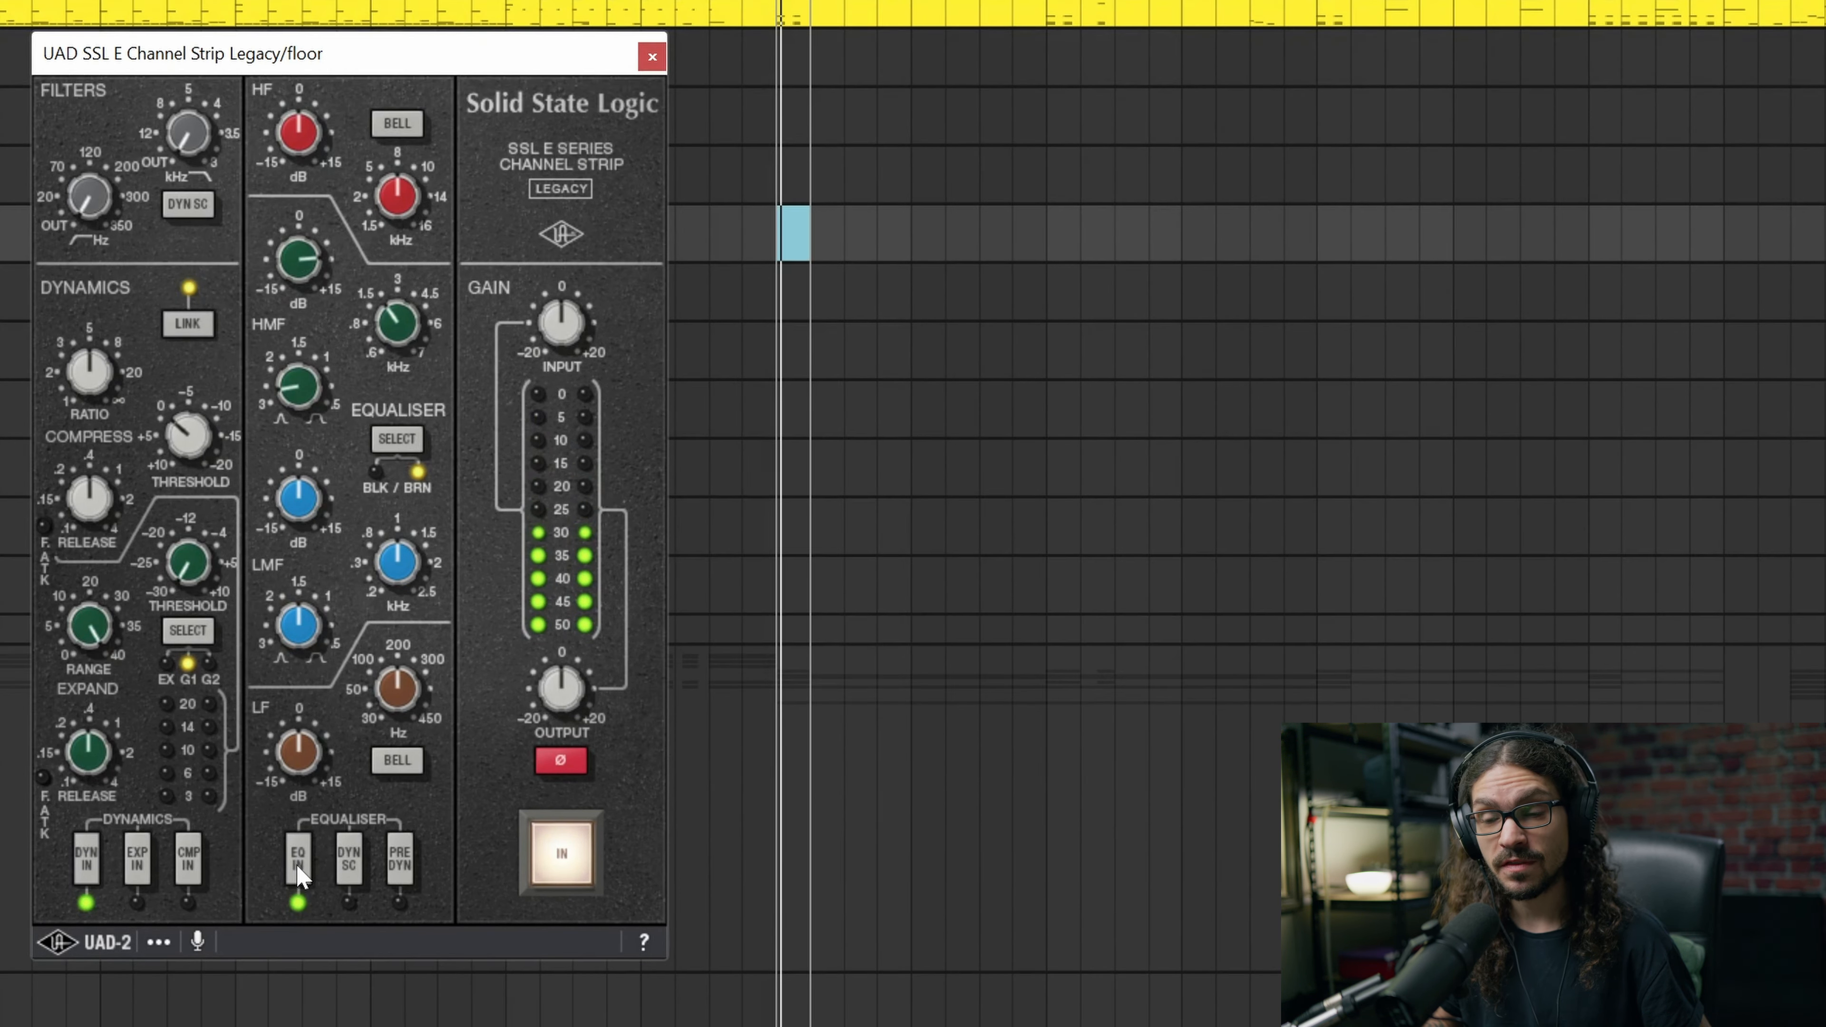
left_click(298, 708)
left_click(298, 863)
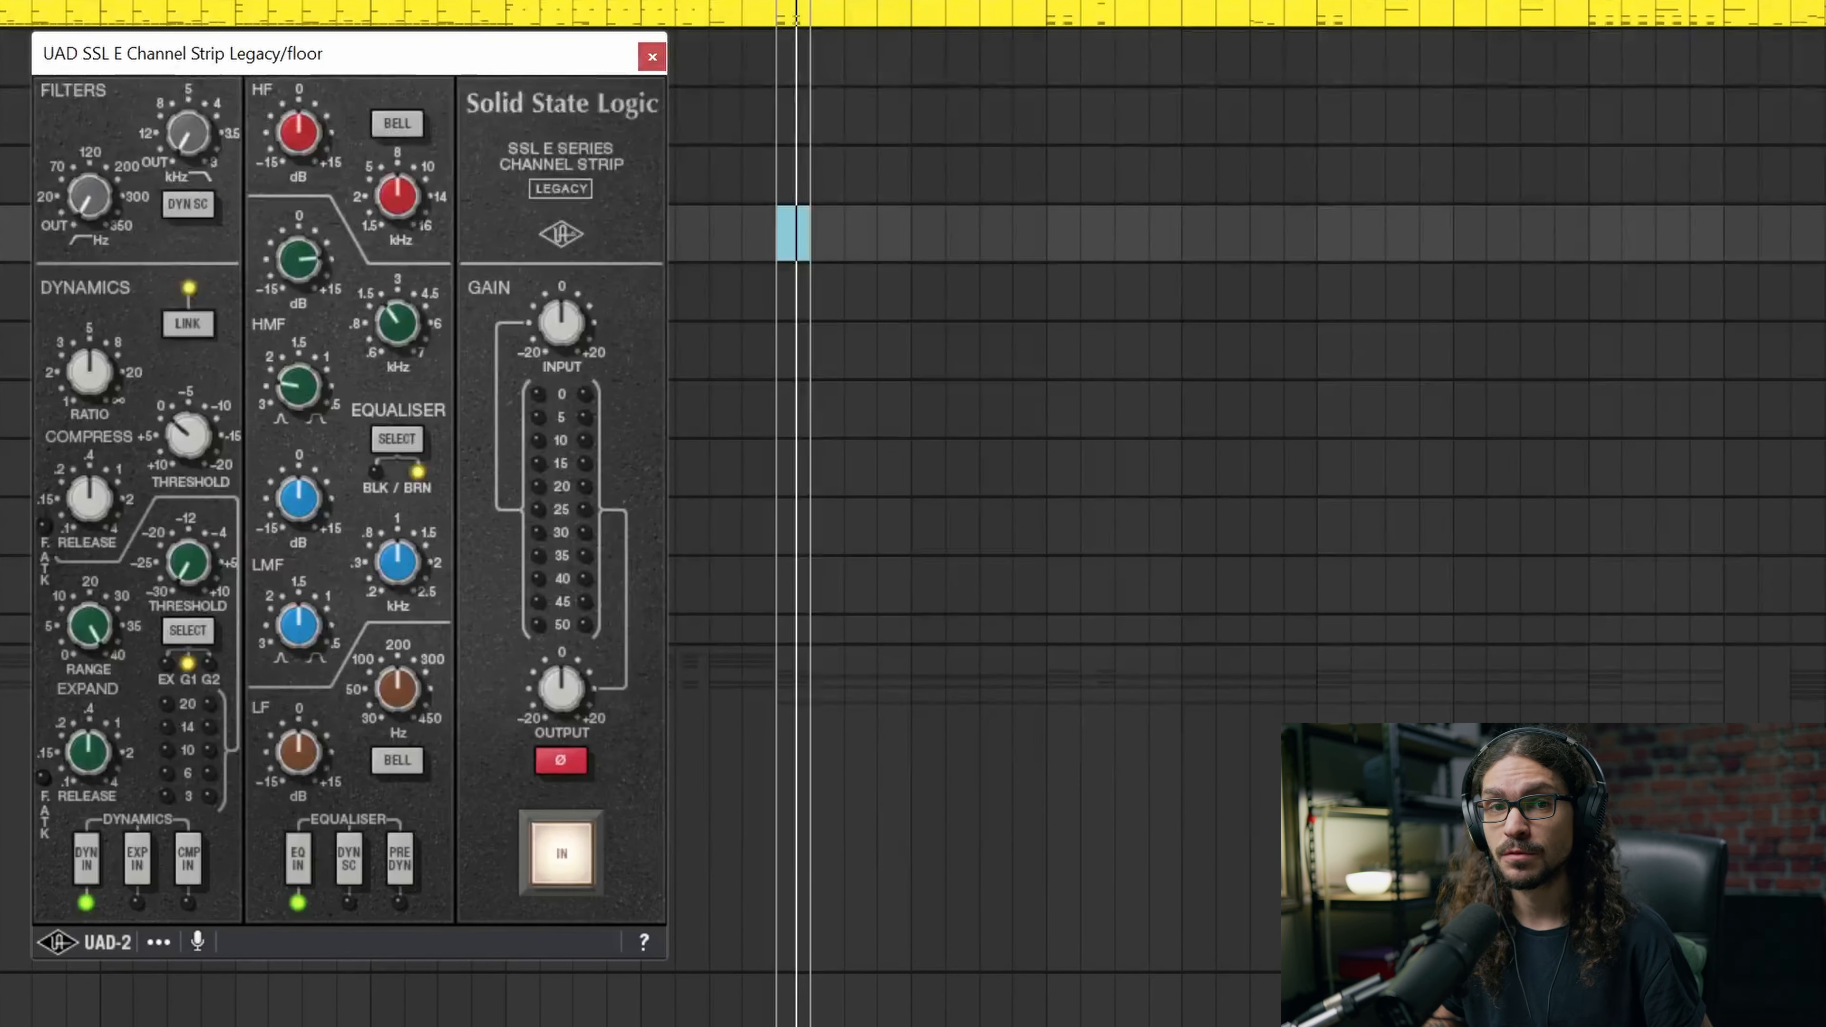
Boost the floor tom's HF gain and switch the equaliser type to BLK.
left_click_drag(292, 106, 316, 74)
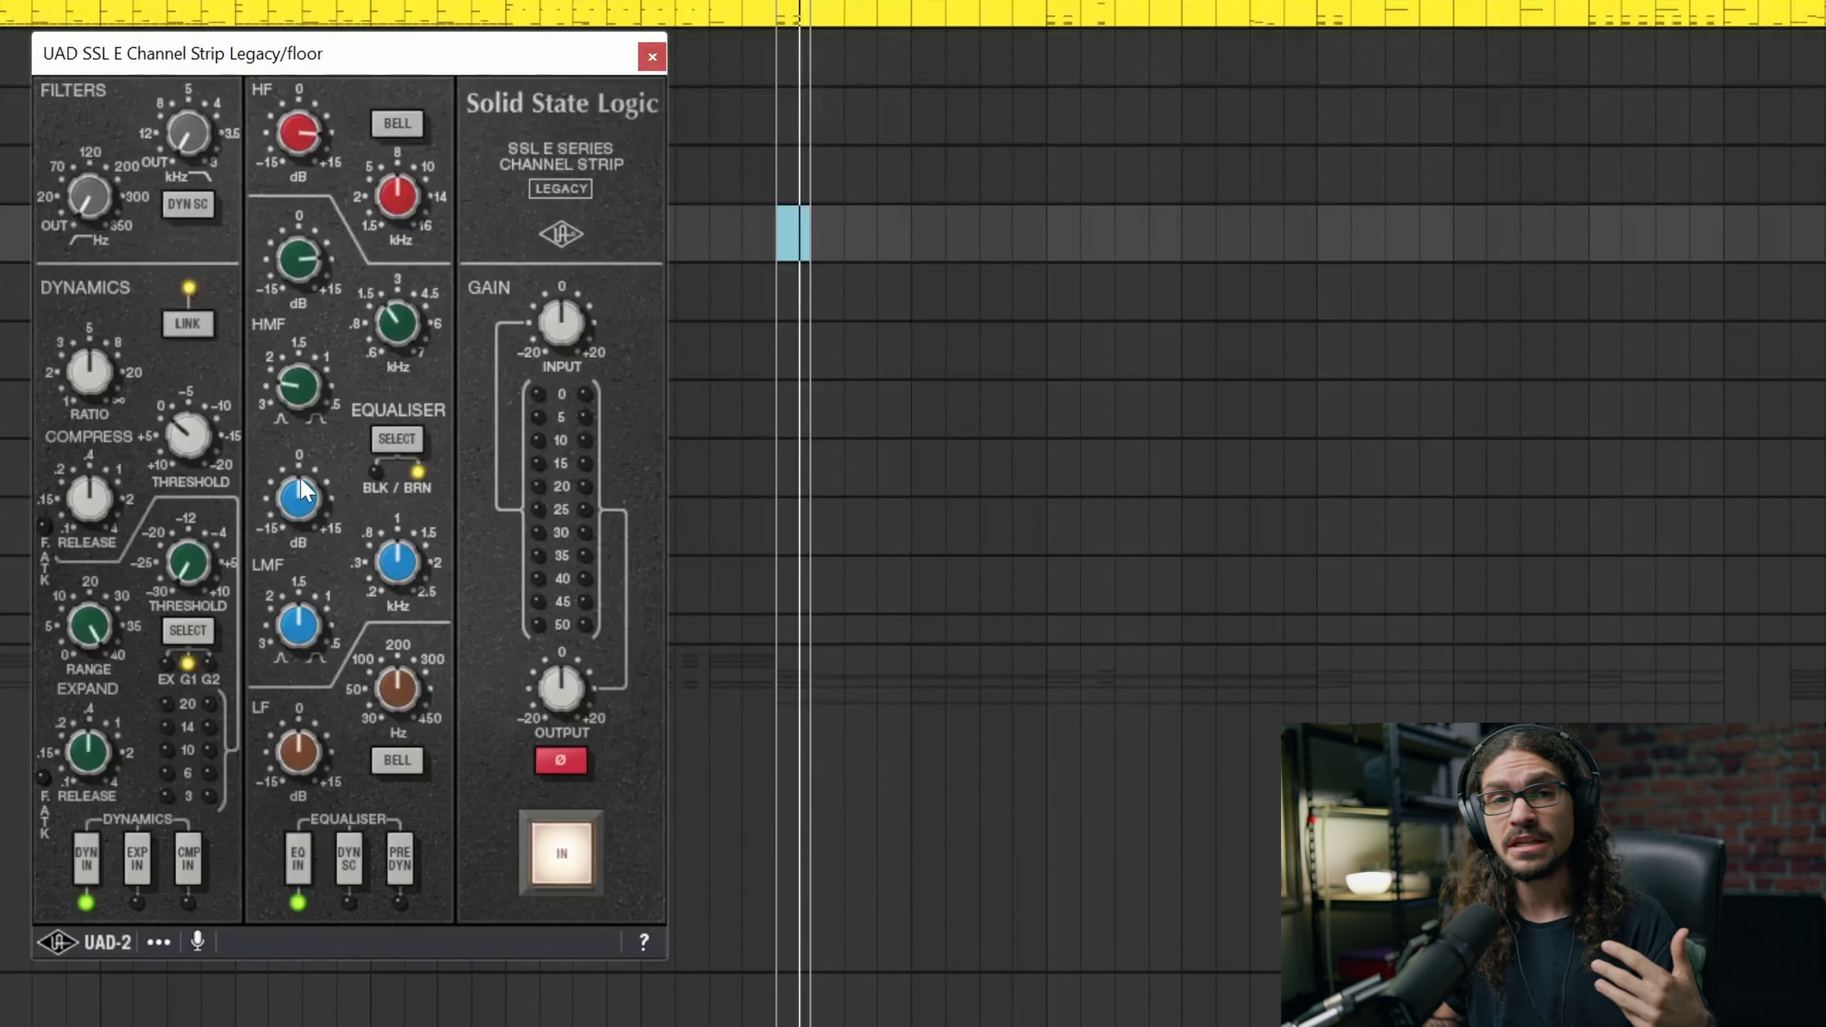
left_click(412, 445)
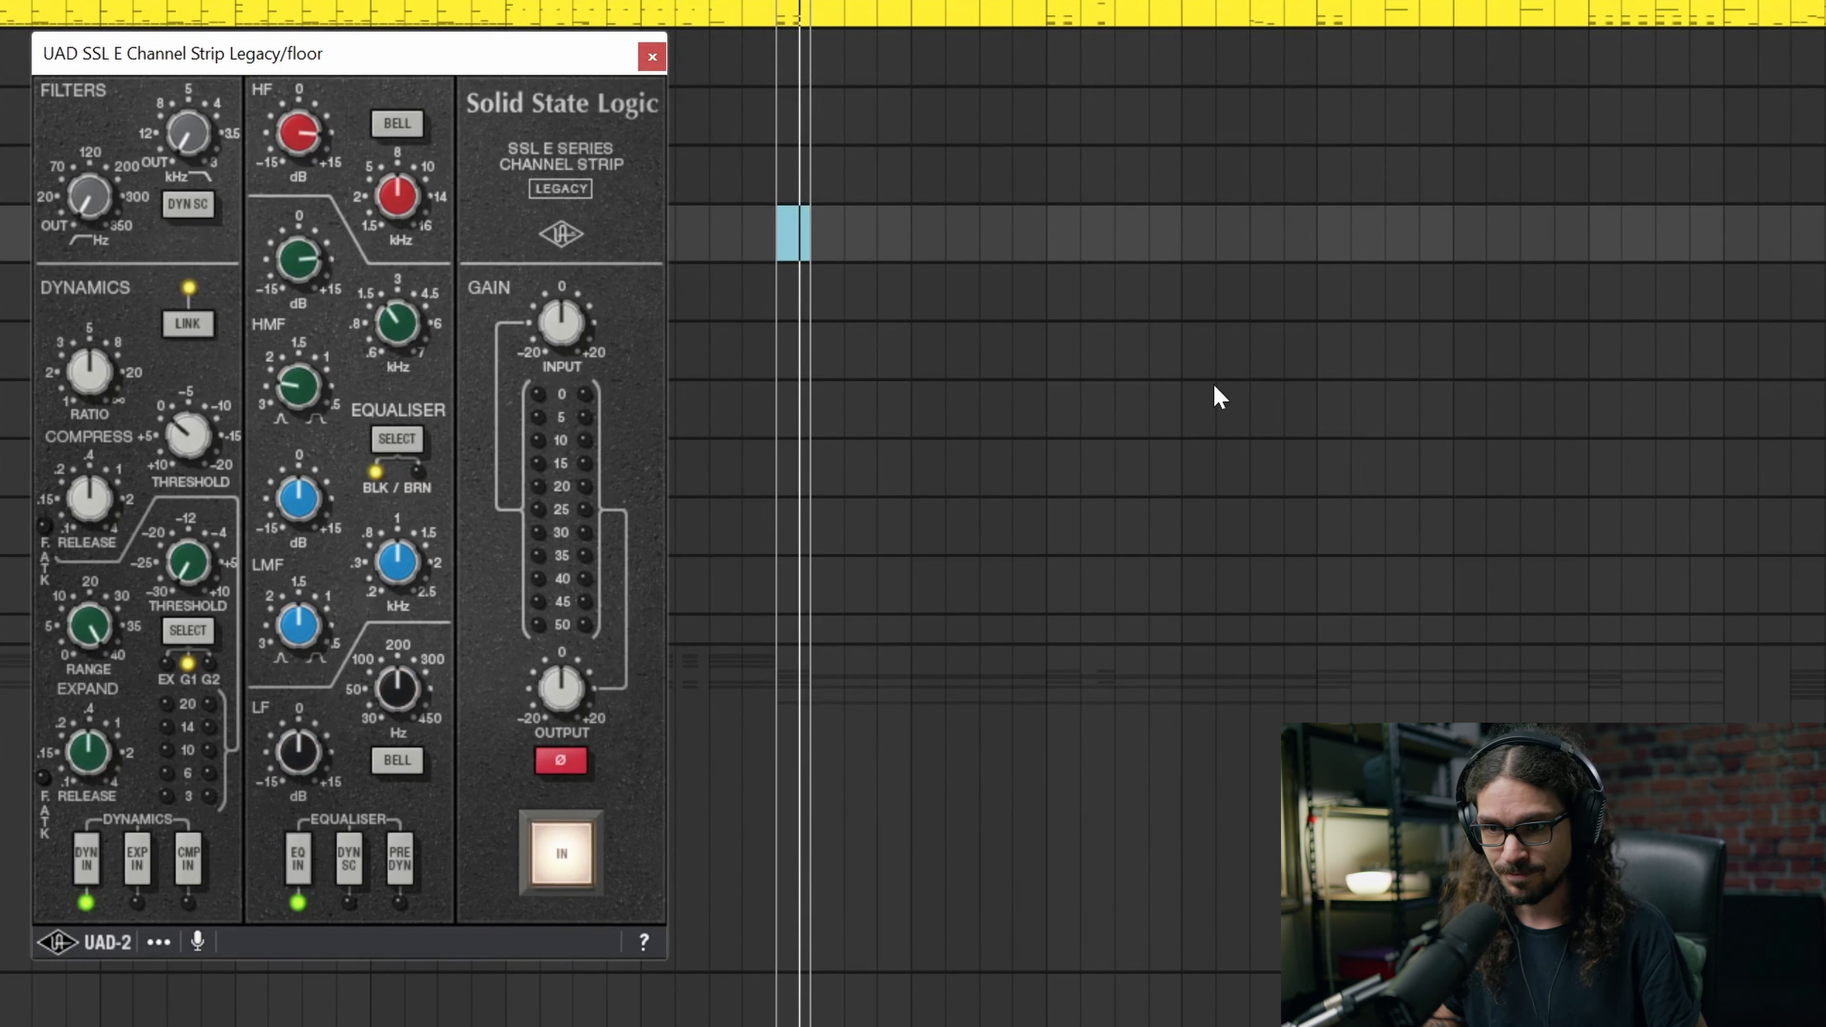
Raise the floor tom's high-pass filter to between 20 and 70 Hz while auditioning the hits.
key("space")
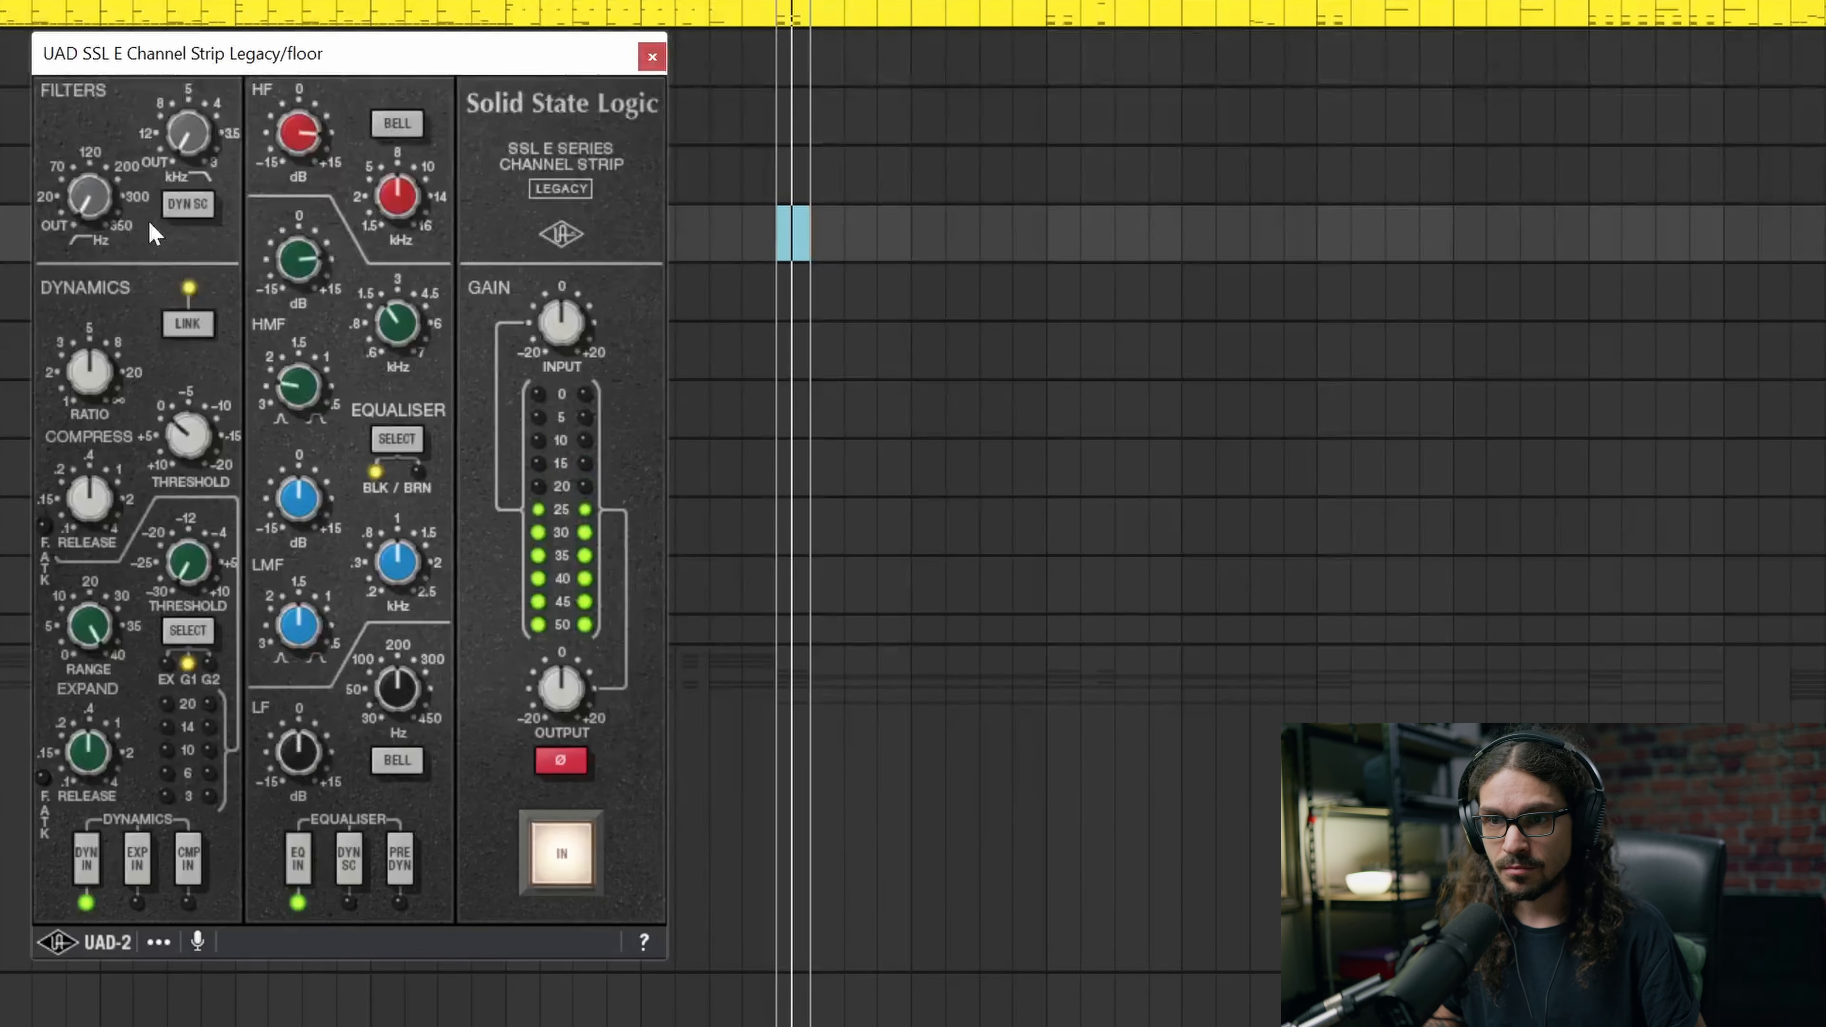
left_click_drag(87, 212, 94, 133)
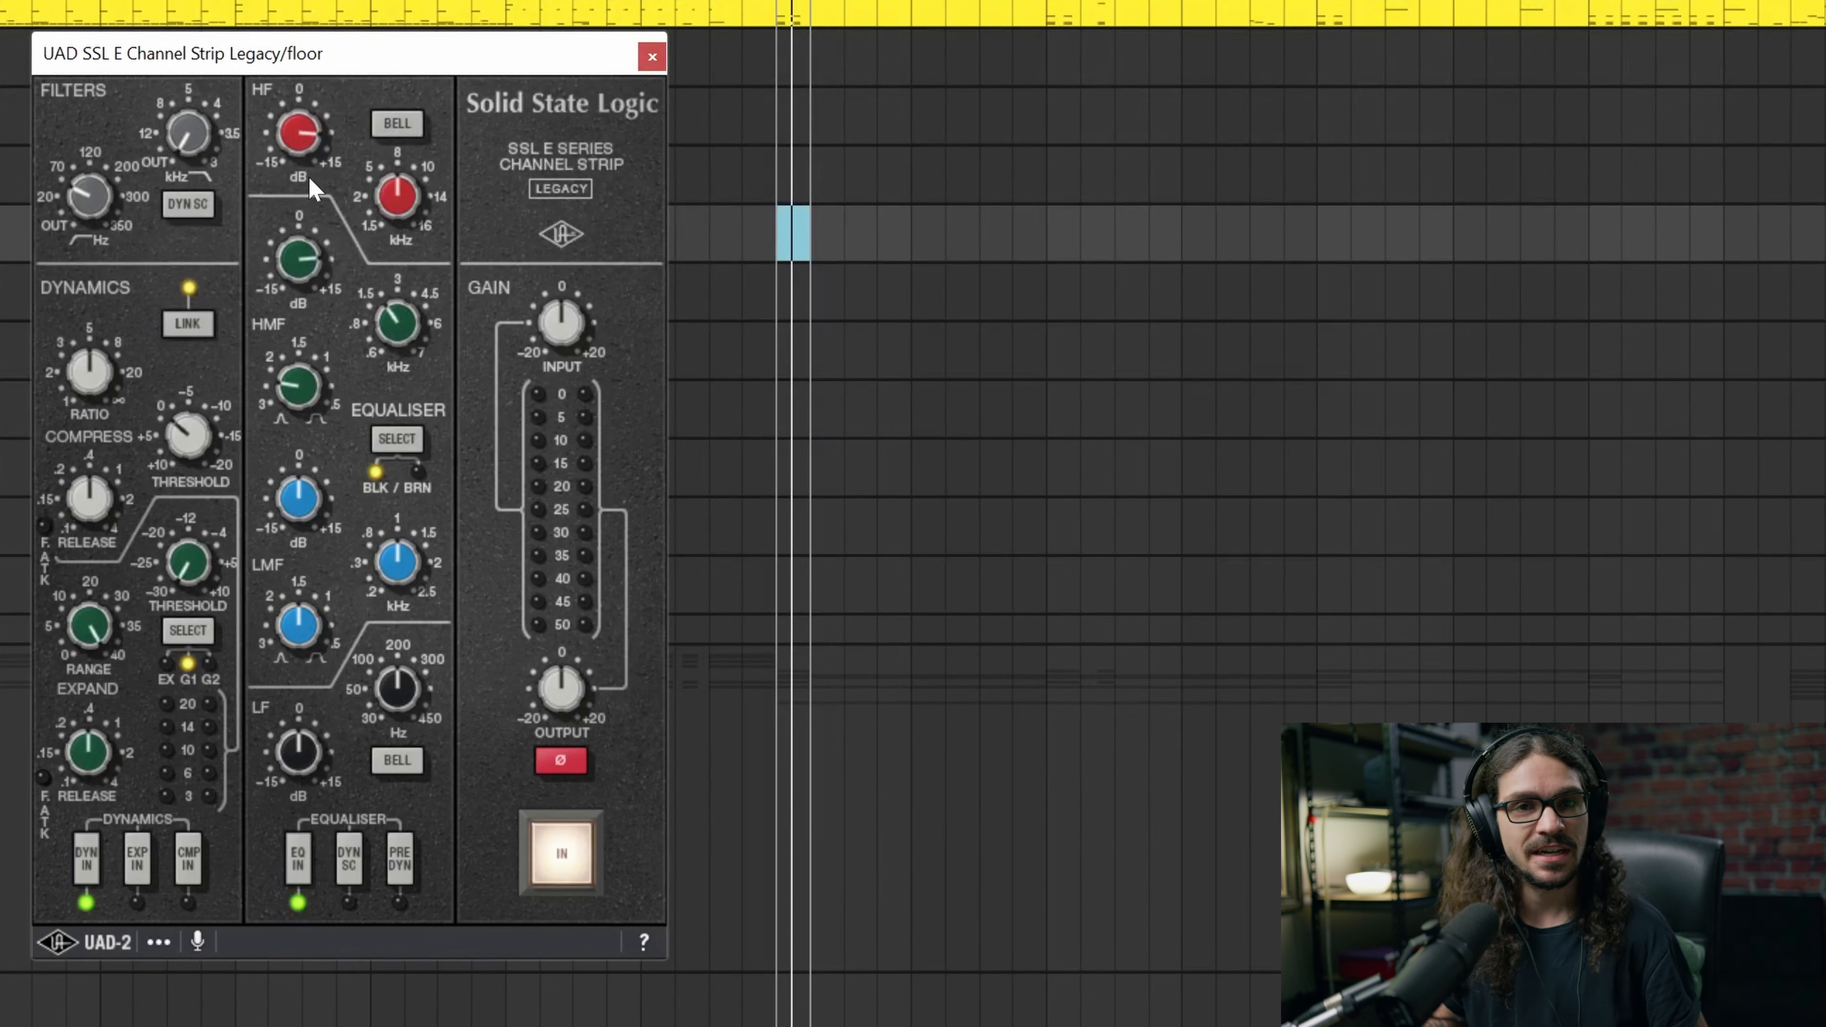
key("space")
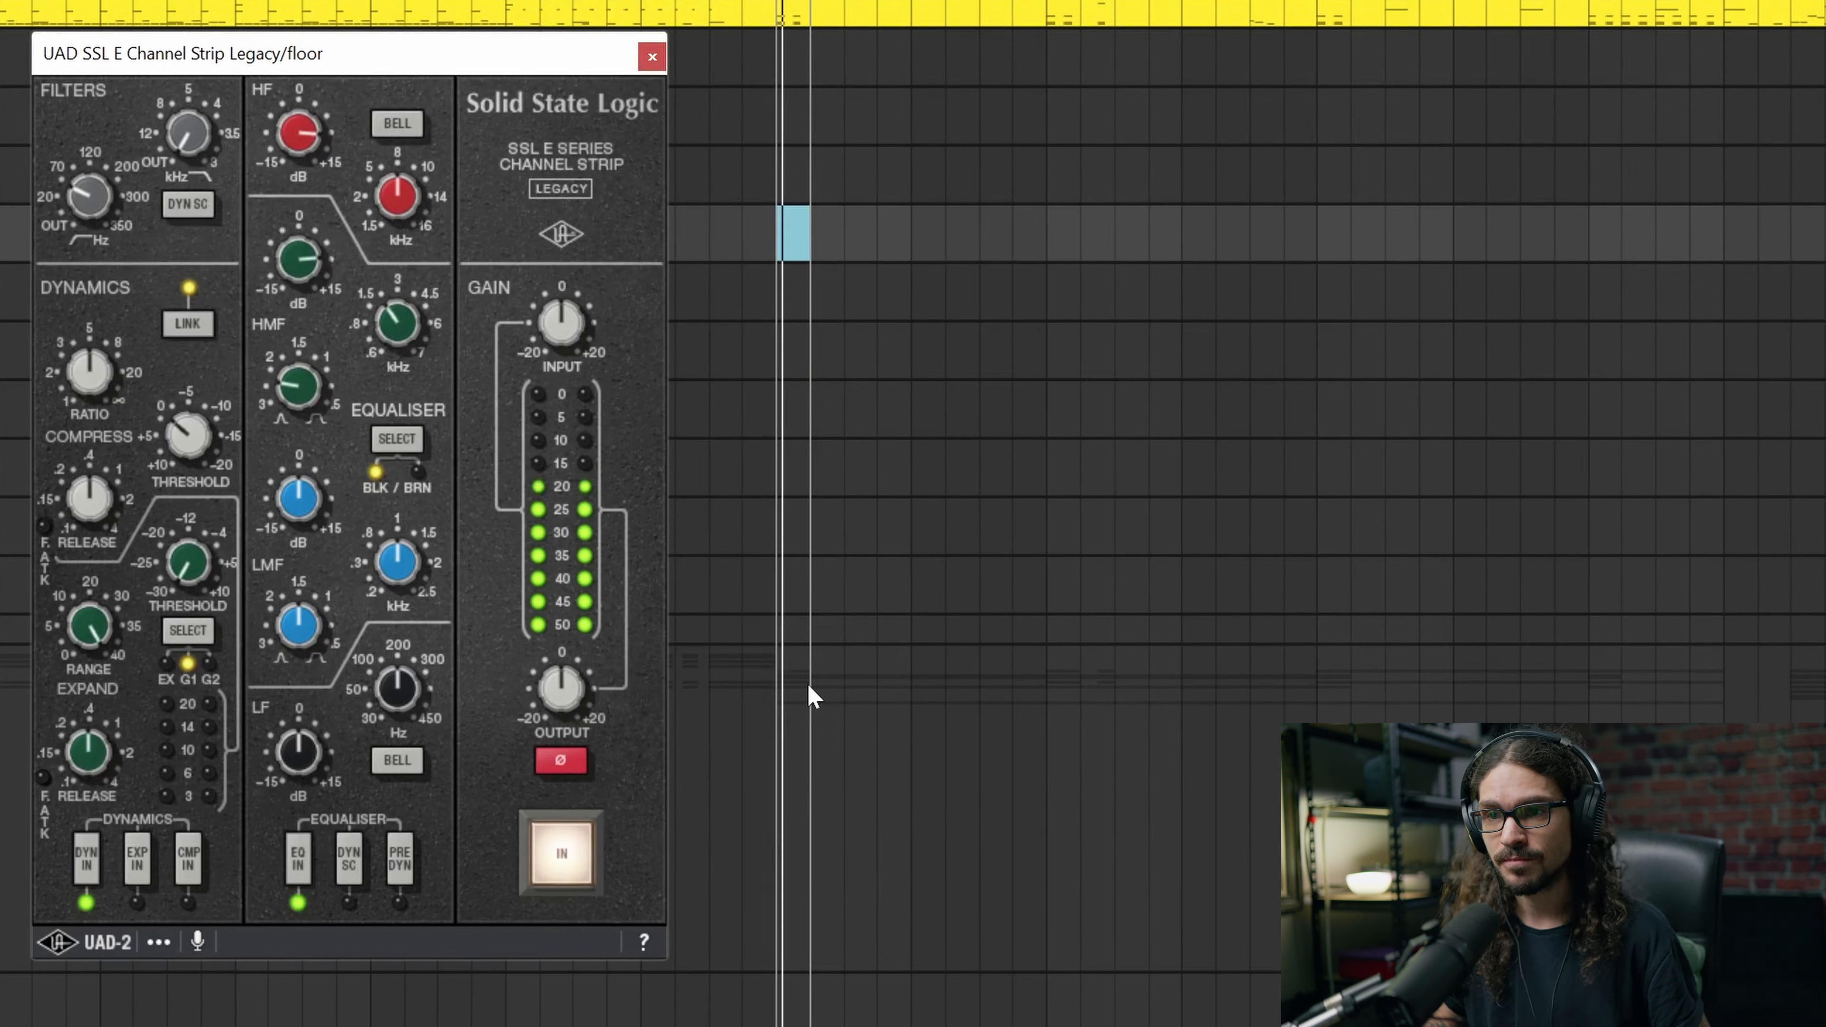
mouse_move(87, 203)
left_mouse_down()
mouse_move(119, 126)
mouse_move(105, 185)
left_mouse_up()
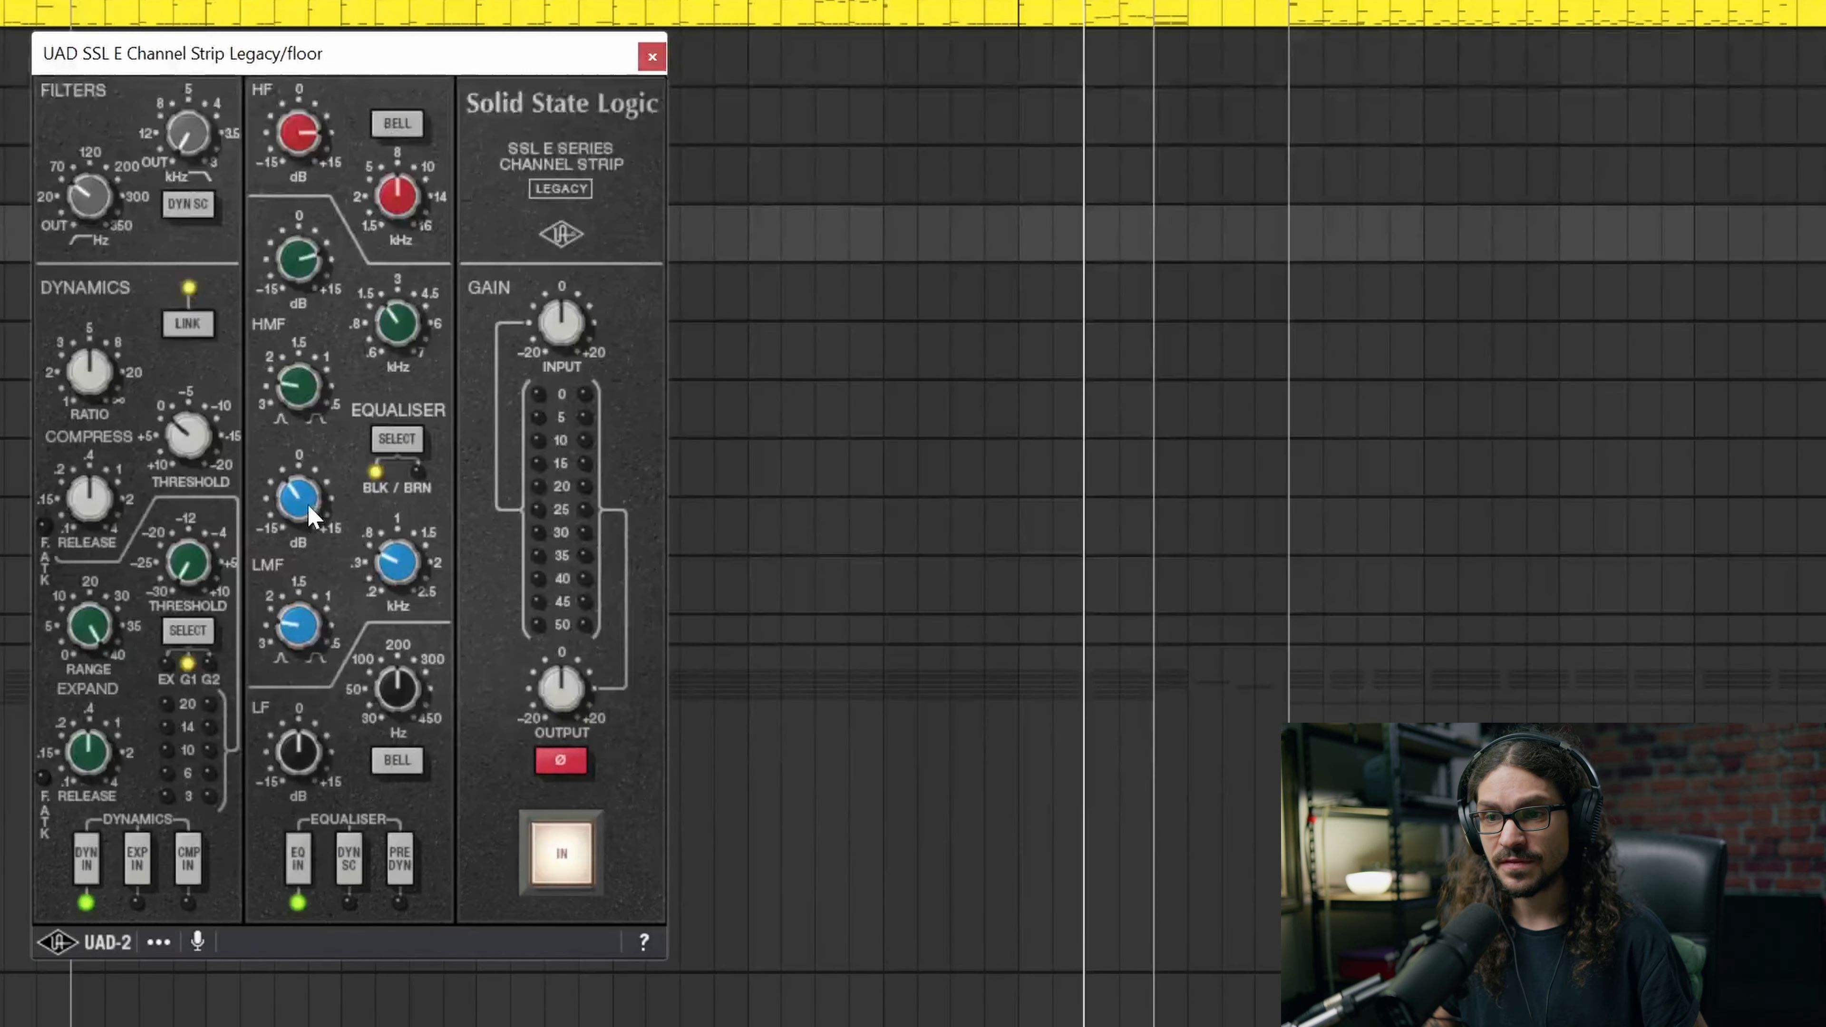
Loop the drum fill leading into verse 2 in the arrangement and play it.
left_click(1133, 12)
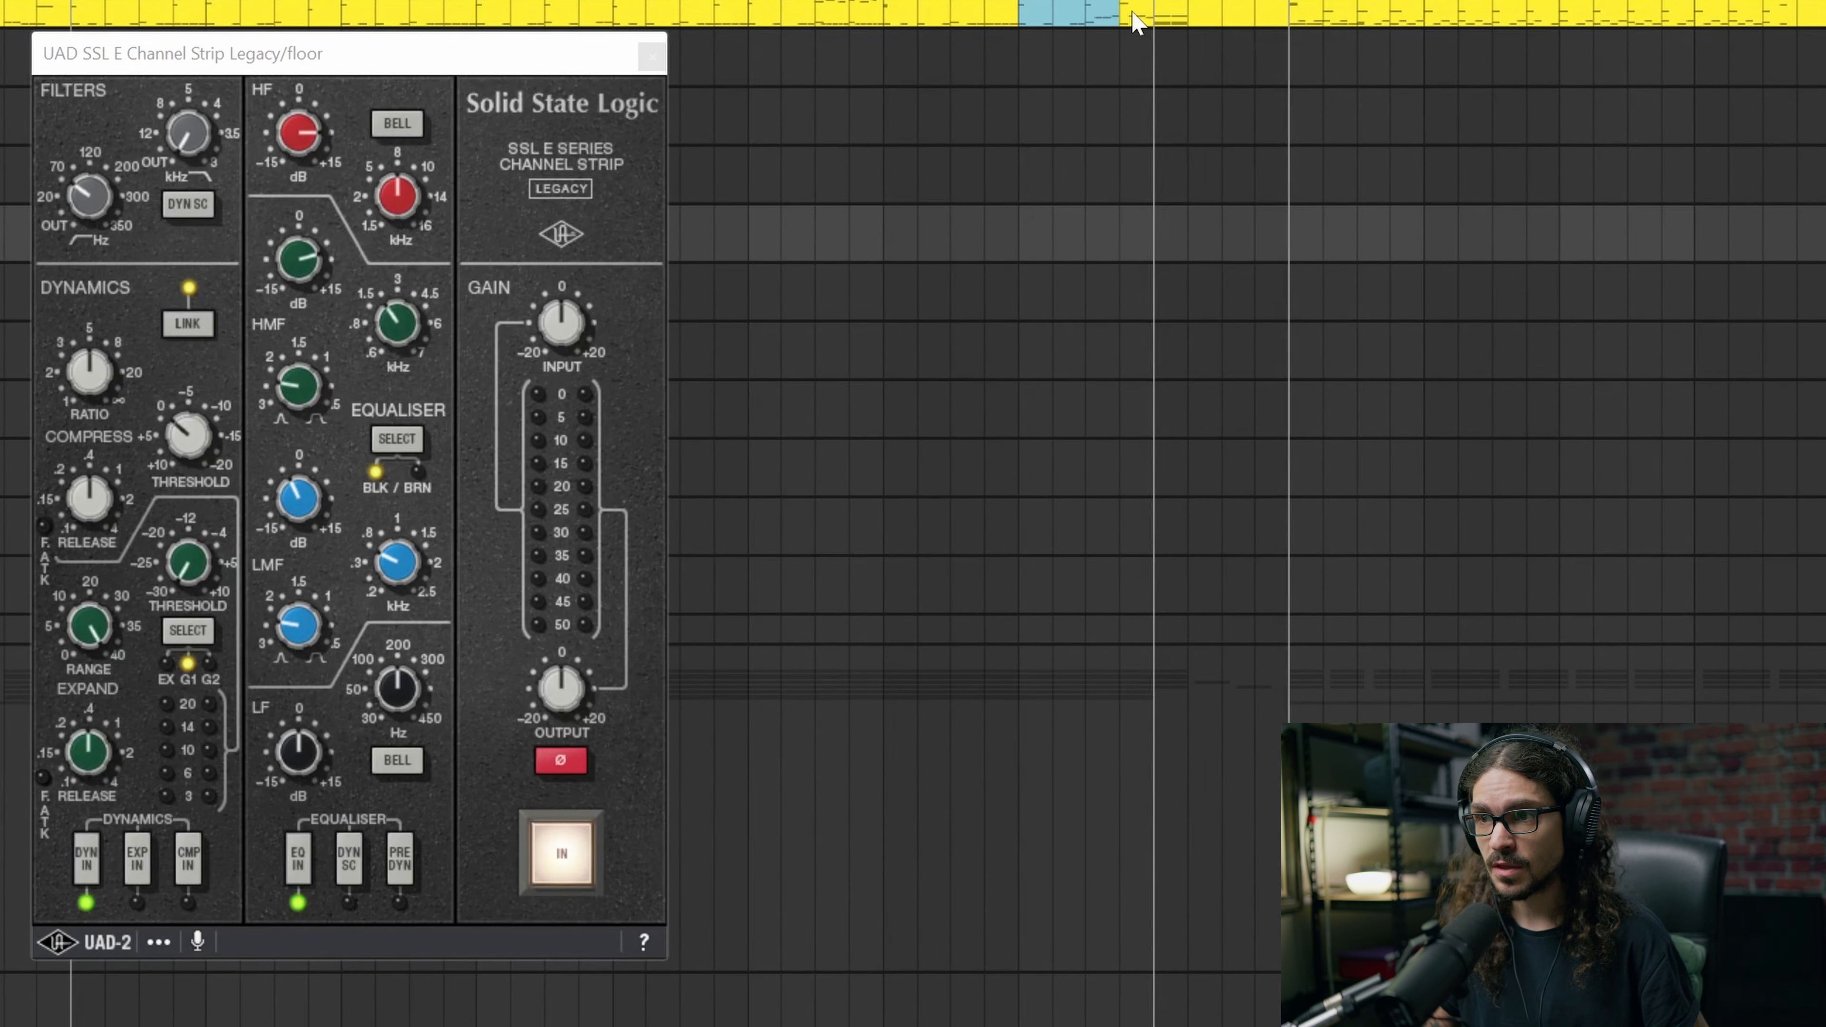
key("ctrl+l")
key("space")
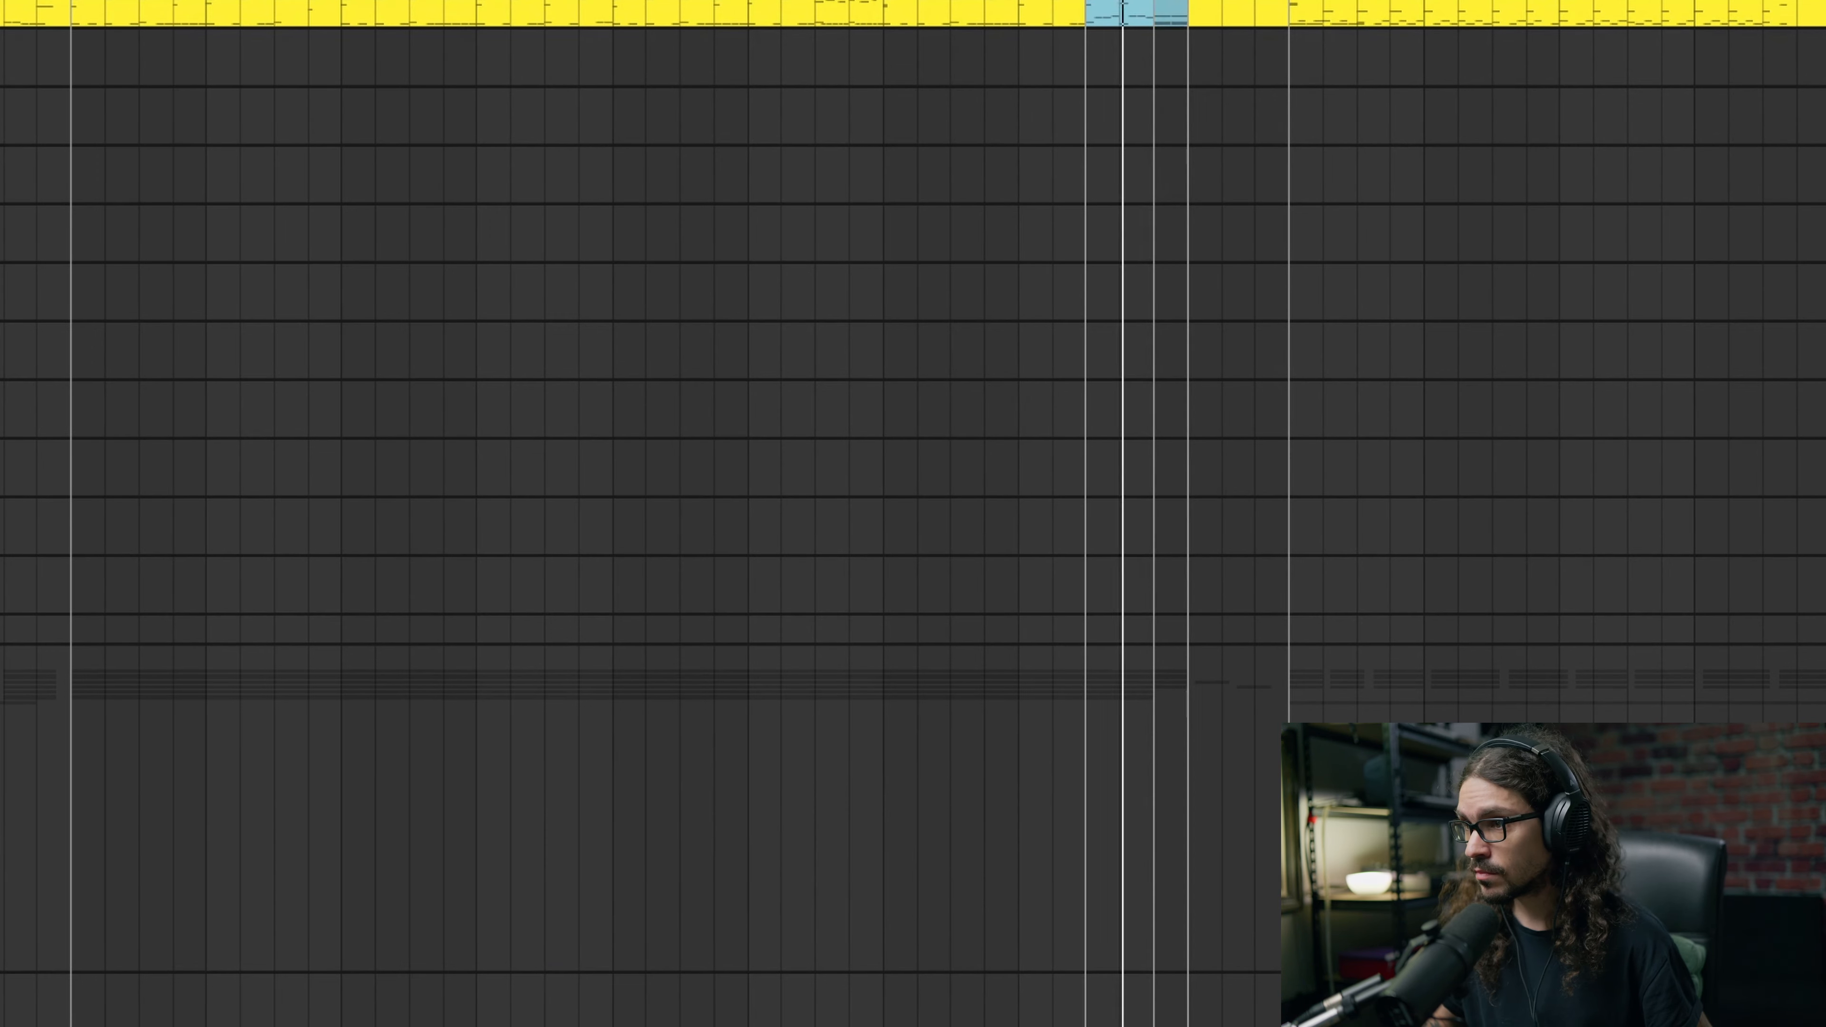
left_click(1097, 253)
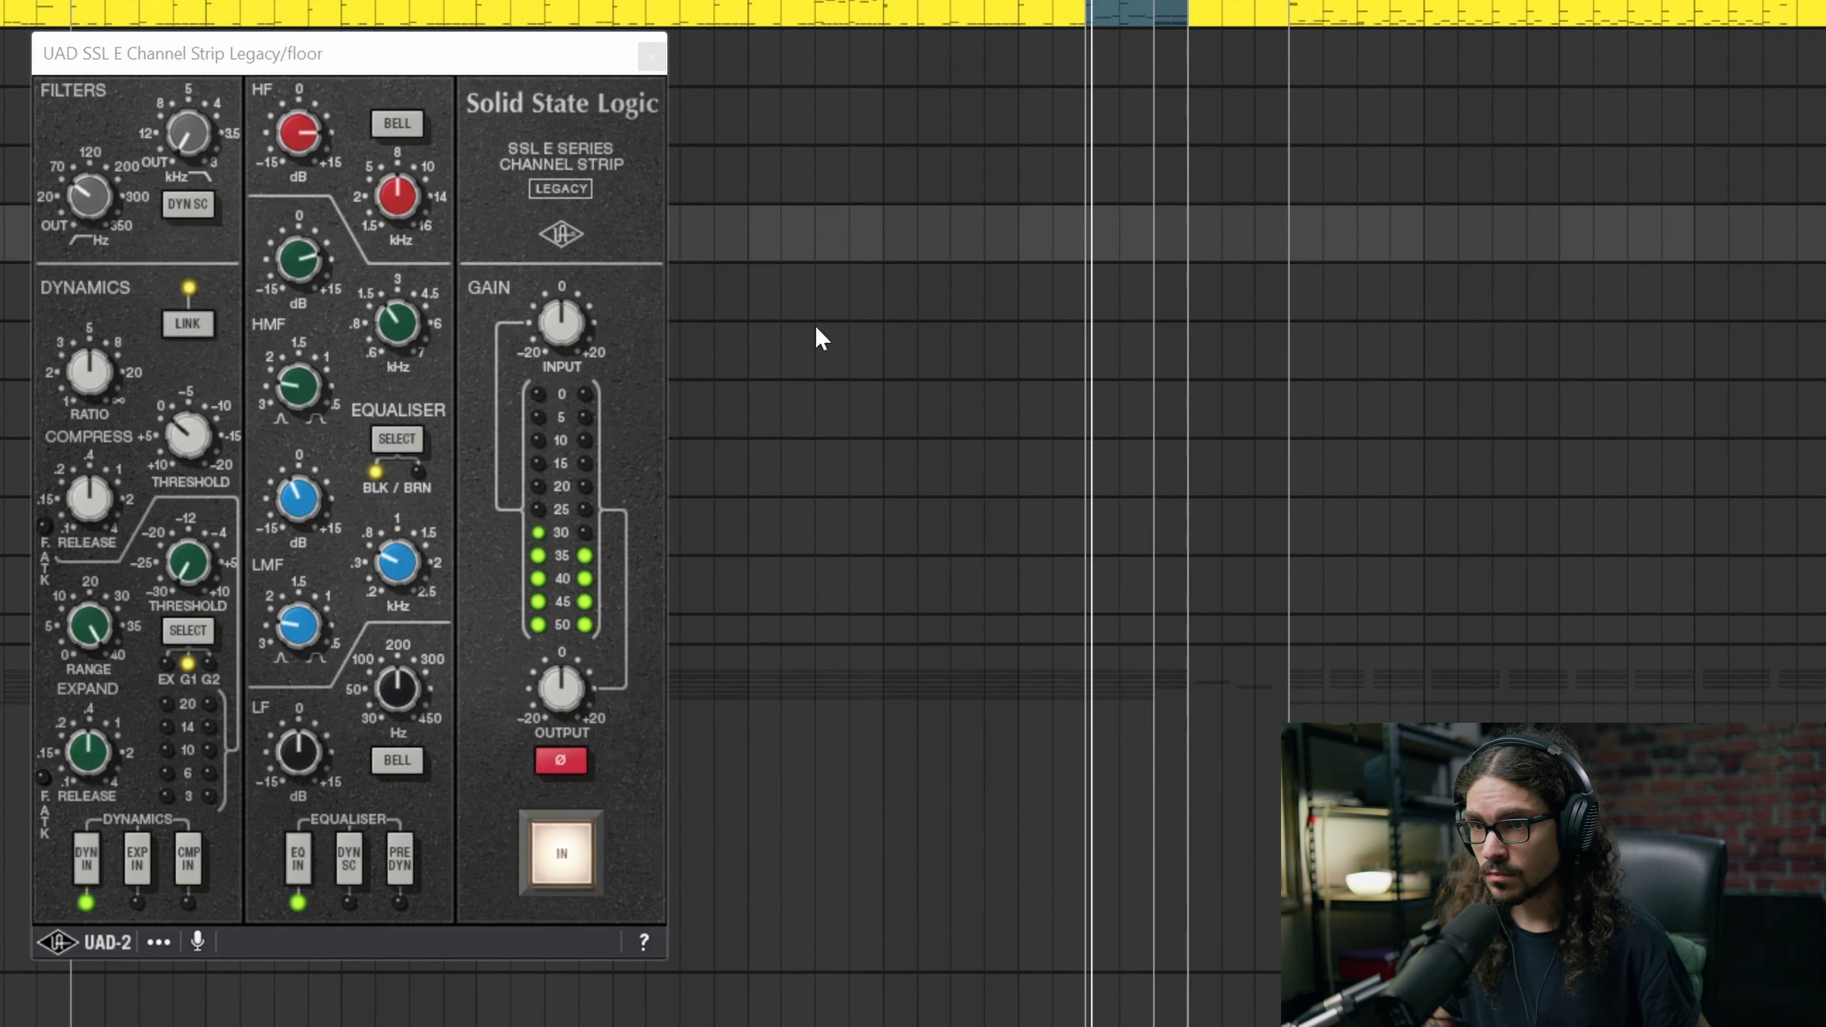
Set a moderate LMF gain cut on the floor tom, centred between .3 and .8 kHz.
left_click_drag(302, 504, 298, 524)
left_click_drag(403, 565, 407, 575)
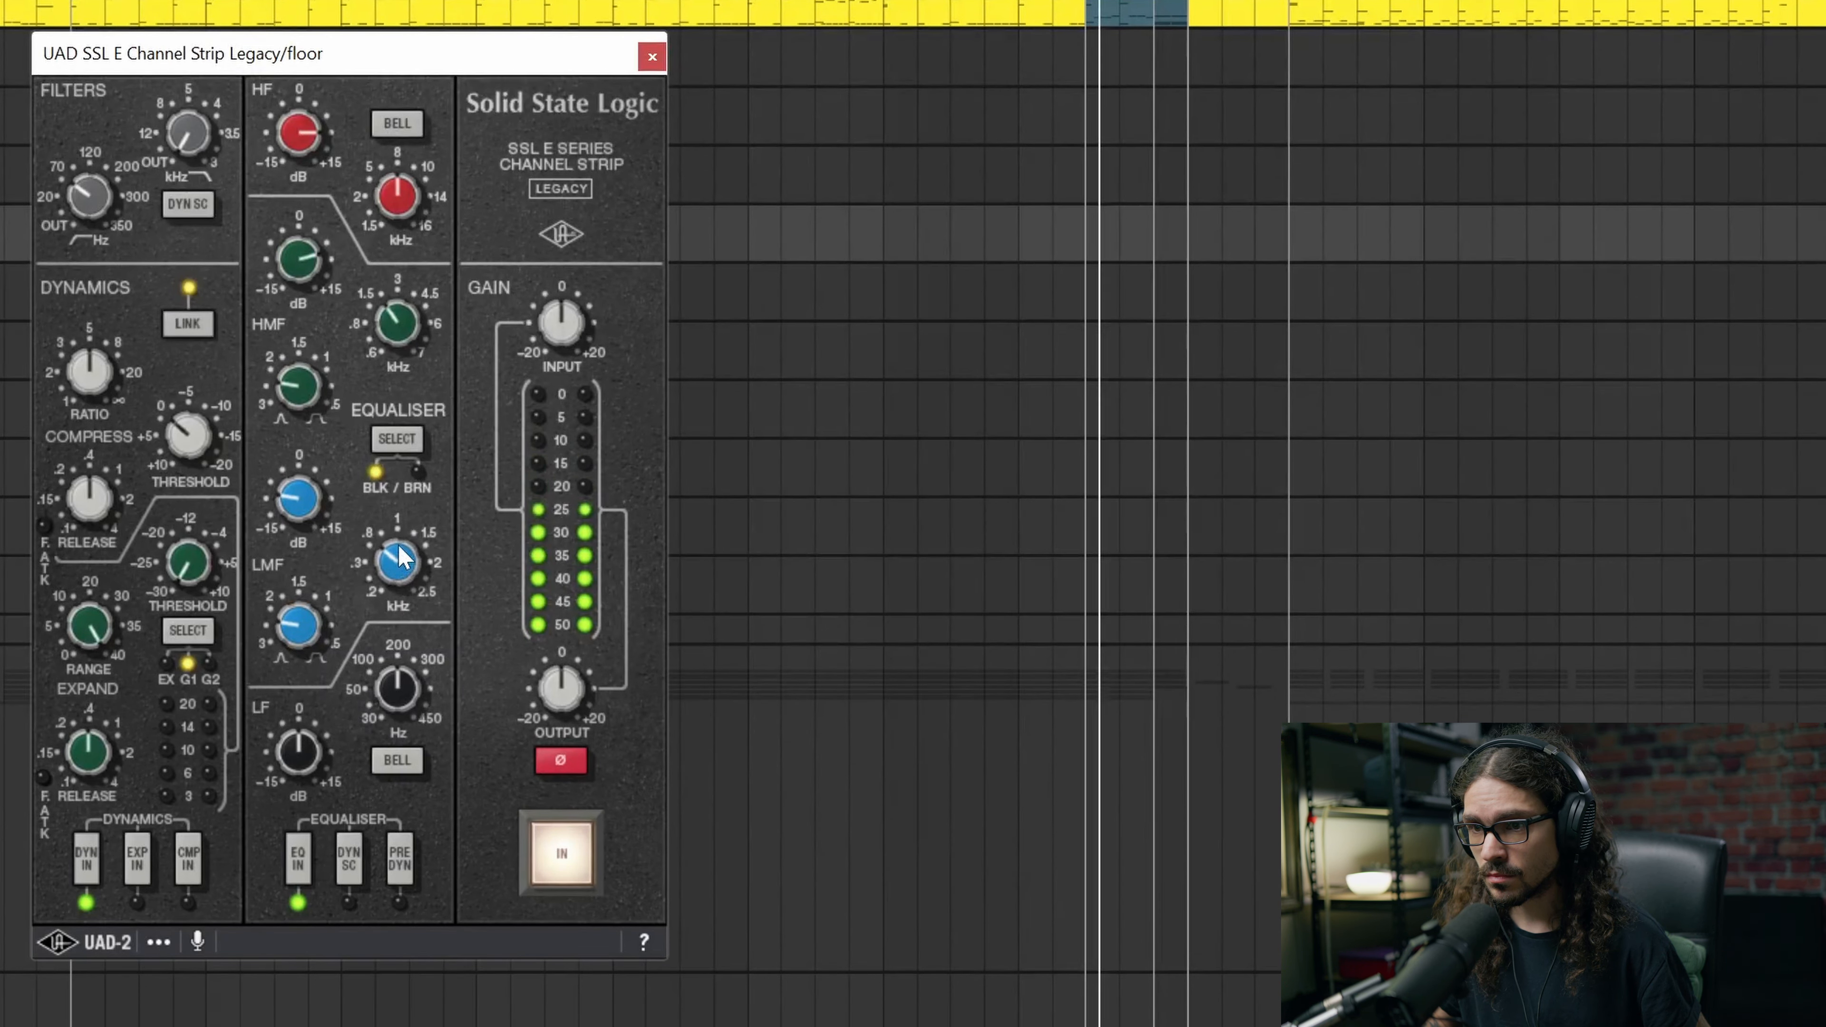
left_click_drag(409, 532, 413, 519)
left_click_drag(302, 503, 363, 594)
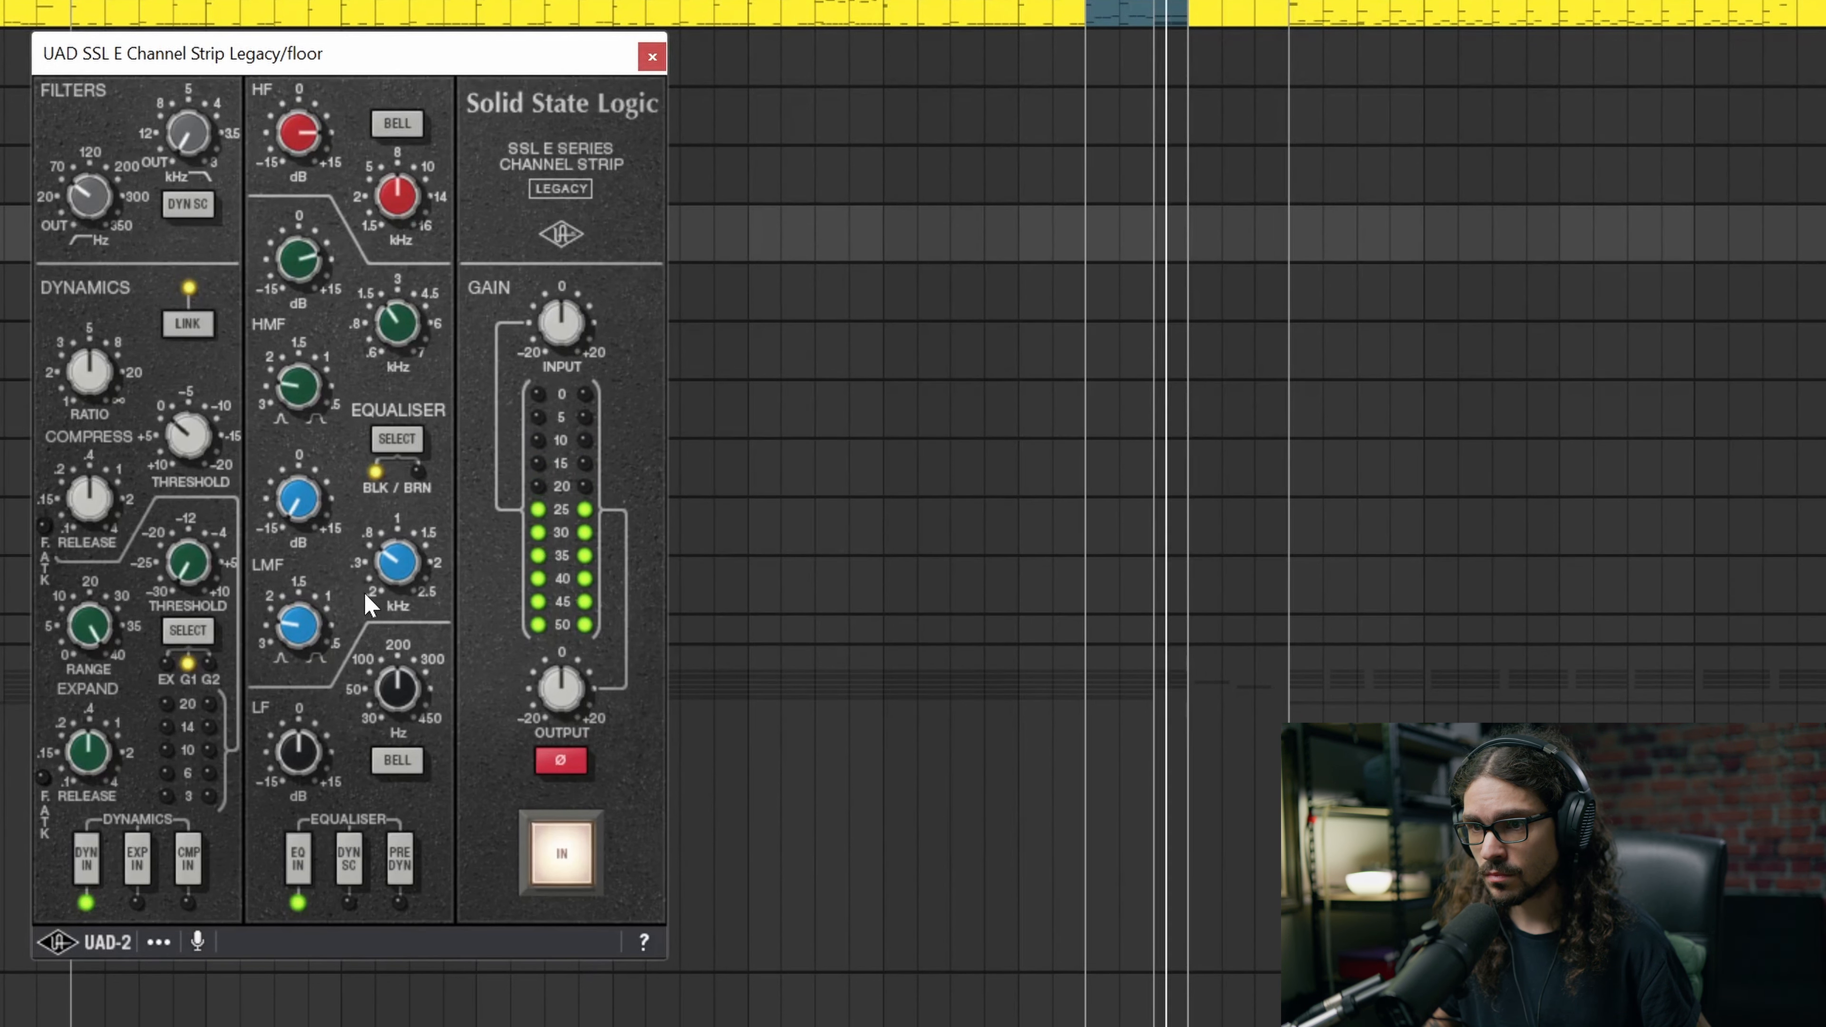
key("space")
left_click_drag(297, 501, 335, 421)
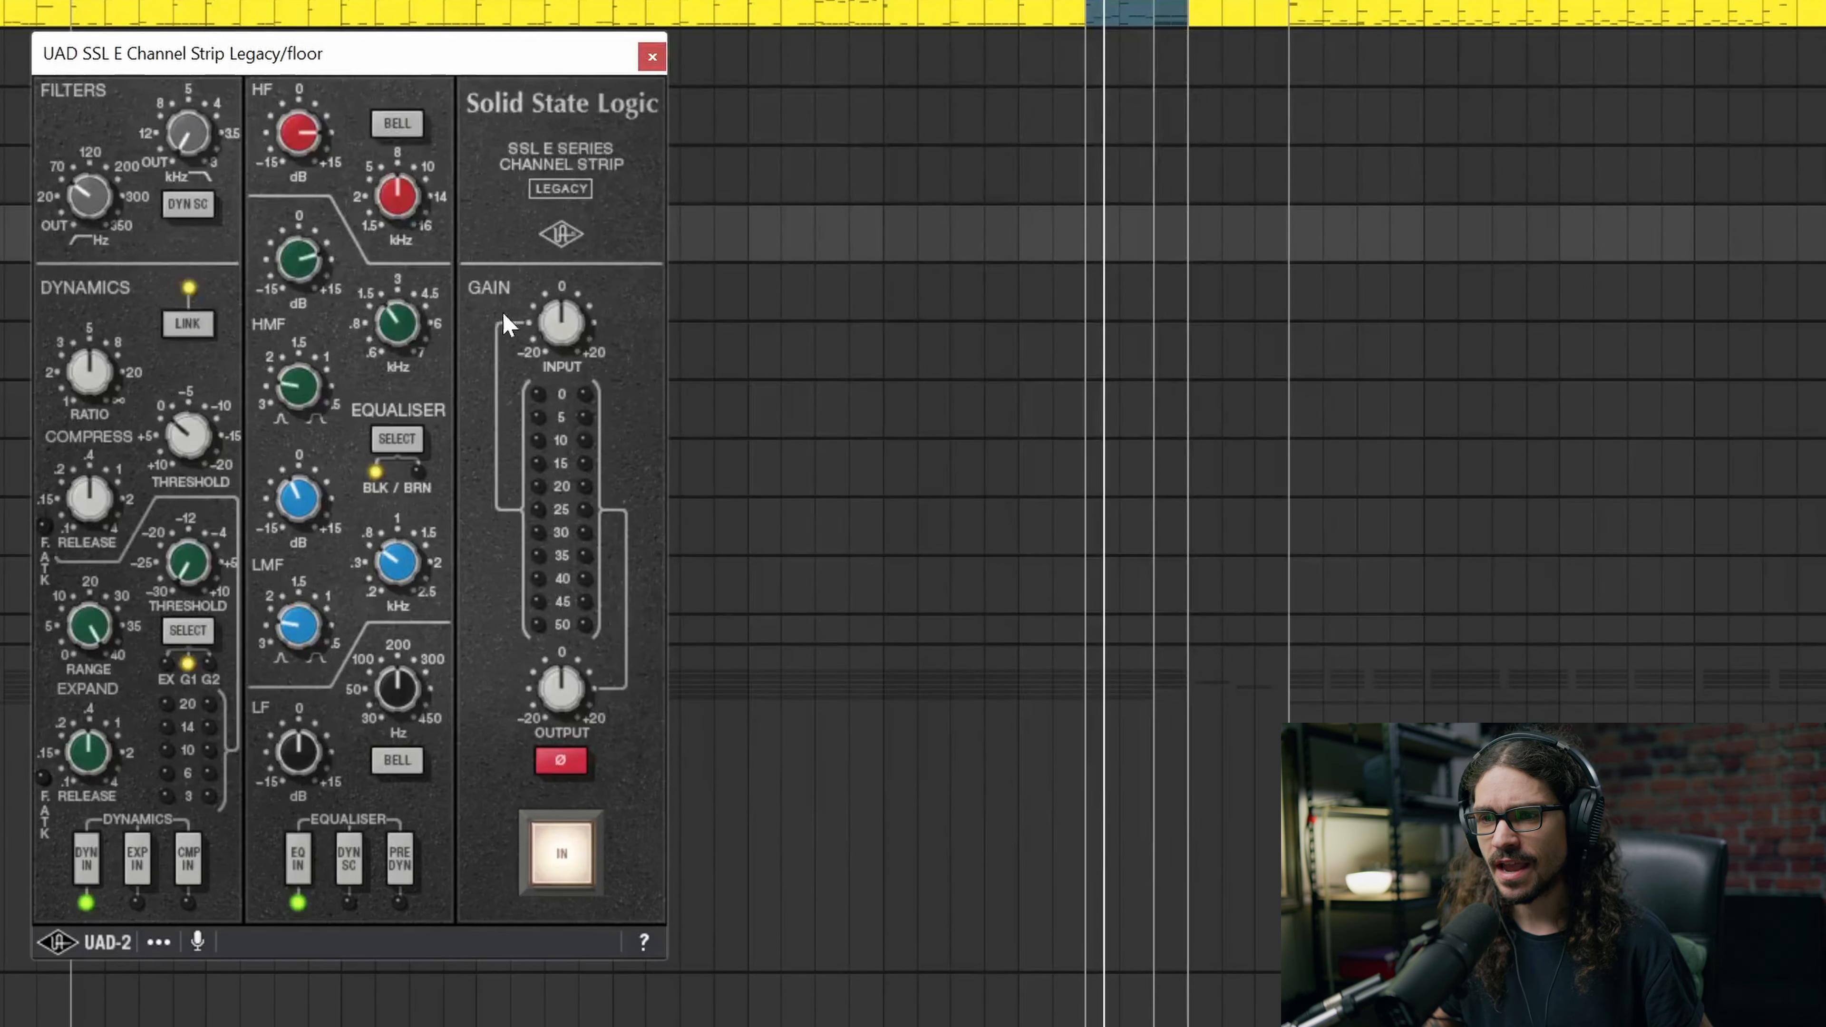
Play the looped fill and compare it with the SSL E Channel Strip Legacy bypassed and active.
key("space")
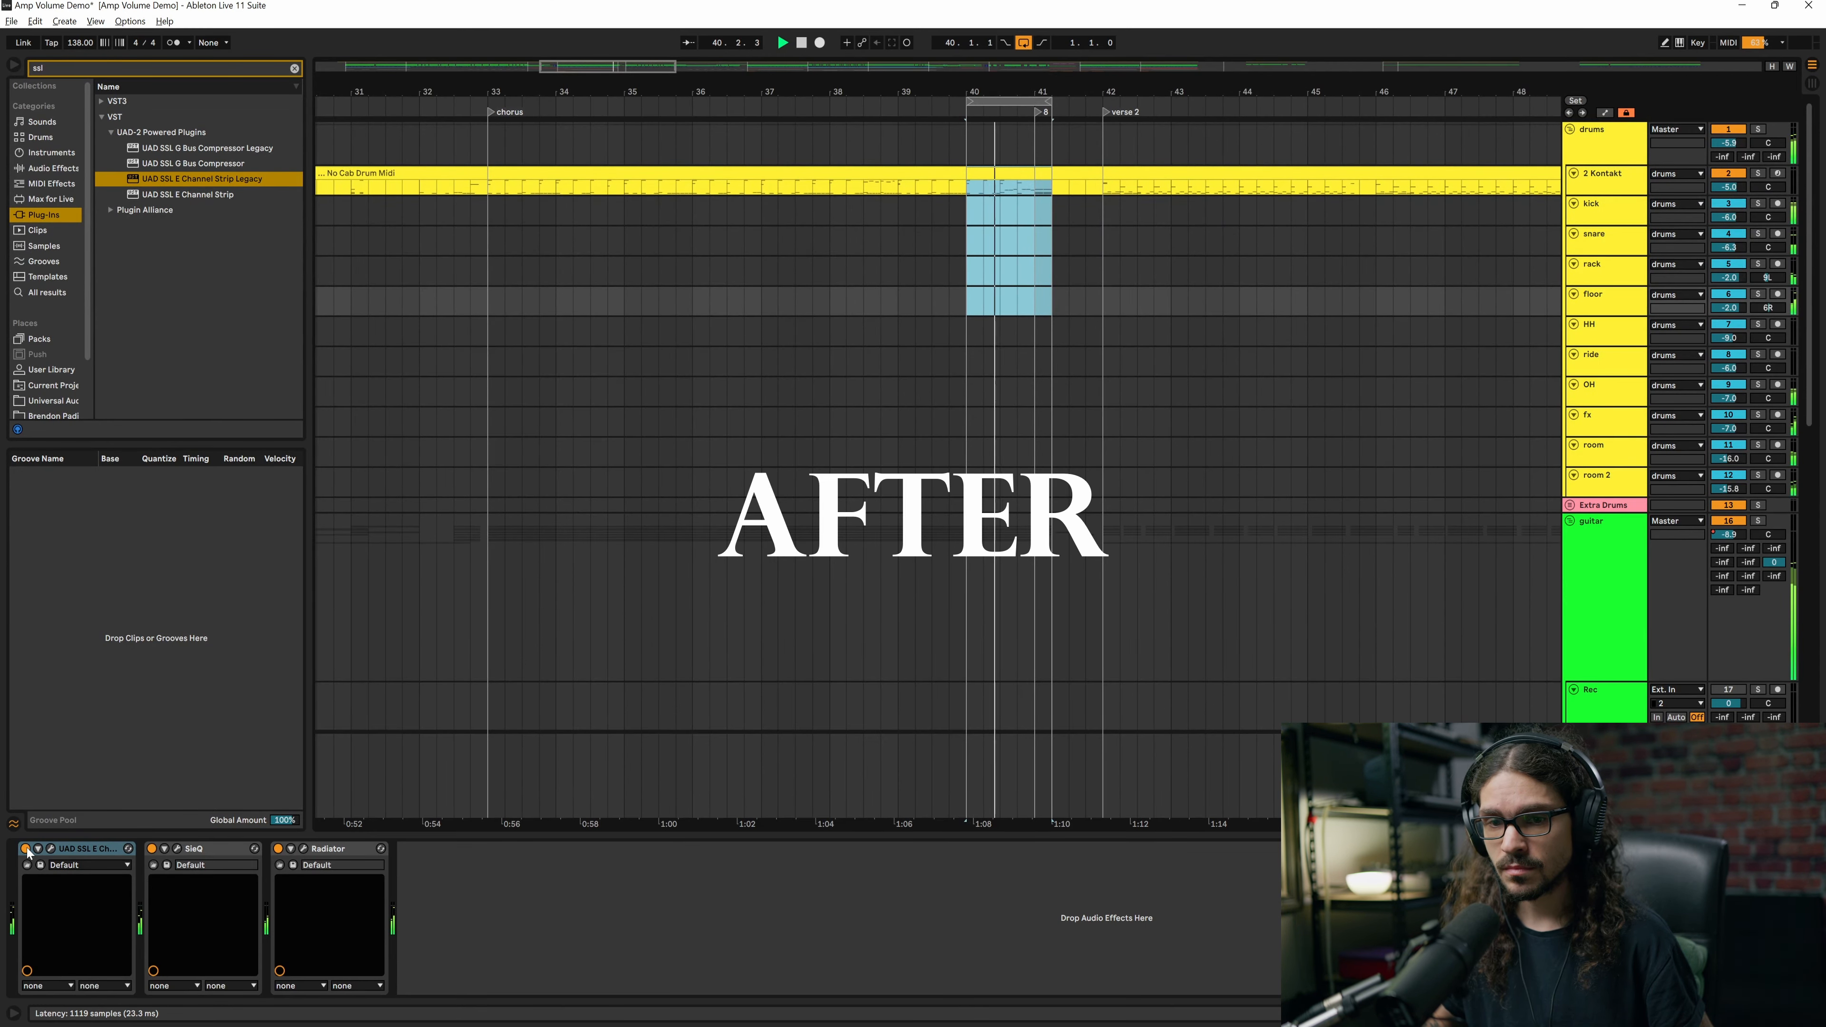
left_click(25, 849)
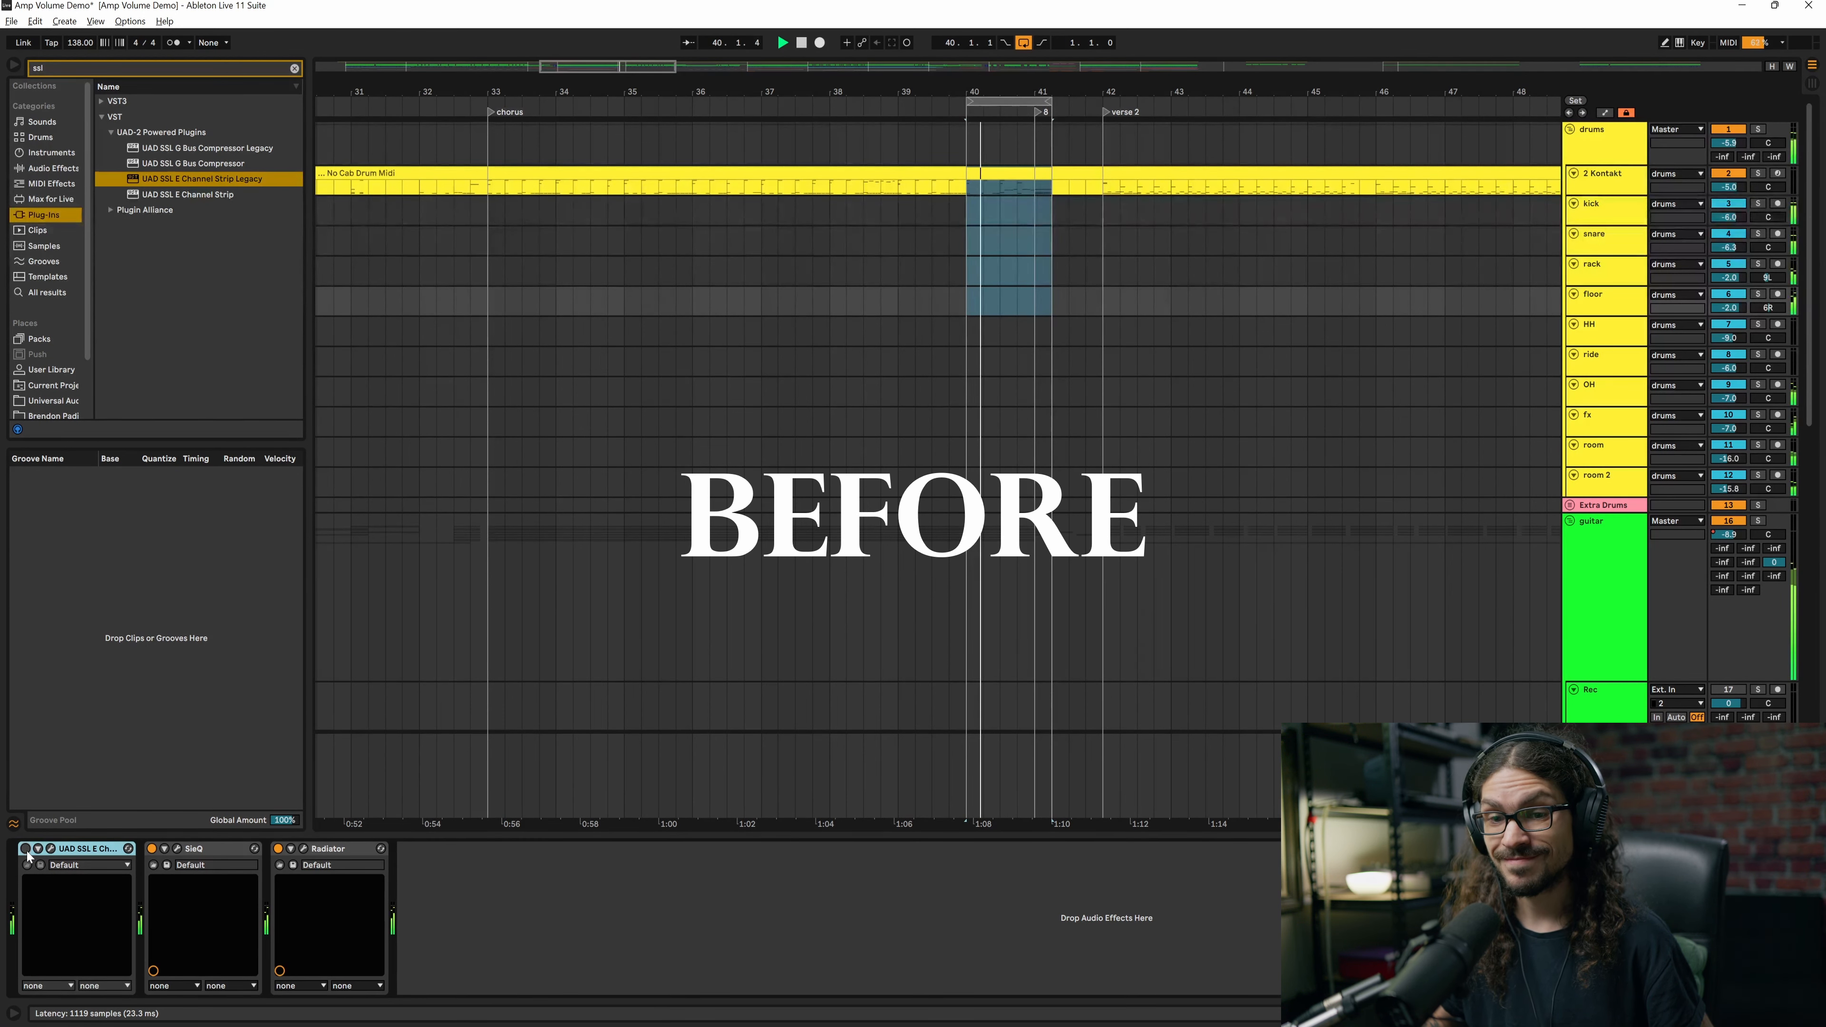
left_click(25, 849)
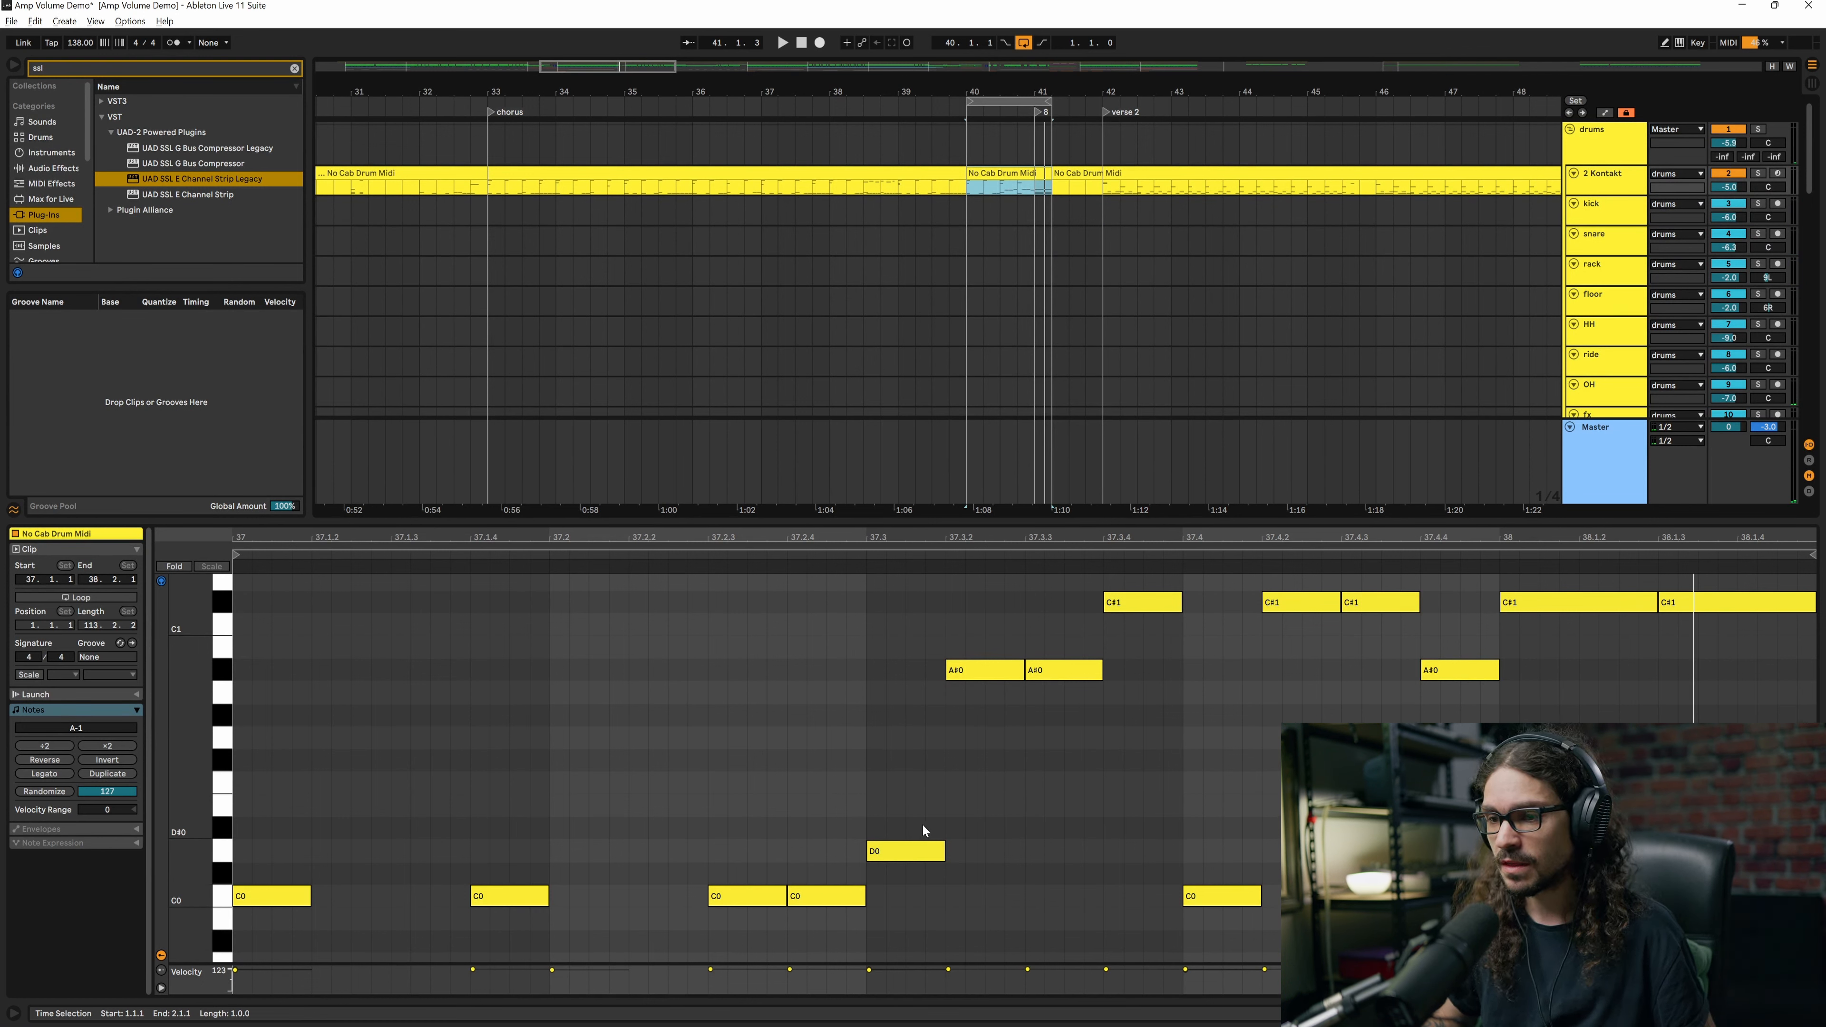
Lower the velocity of the second of the two consecutive A#0 notes in the fill to 104 and play the result.
left_click(999, 673)
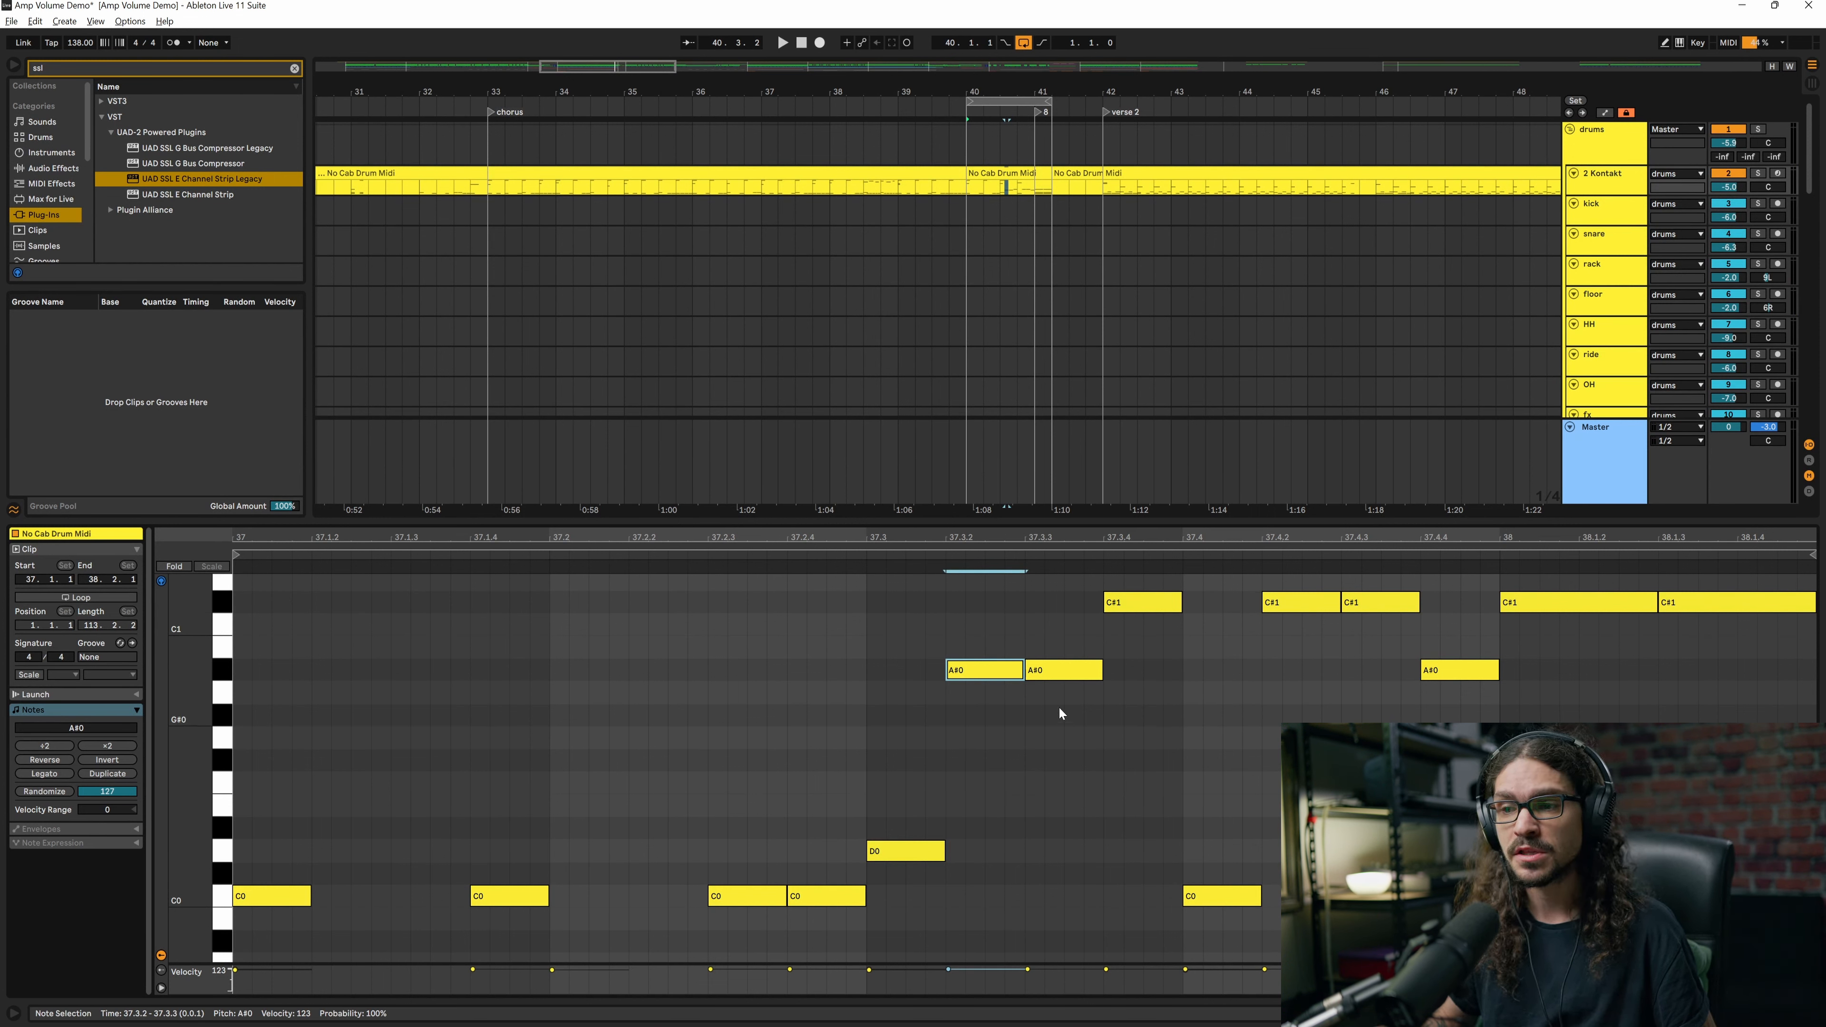
left_click(974, 676)
left_click(1043, 675)
left_click(968, 676)
left_click(1064, 677)
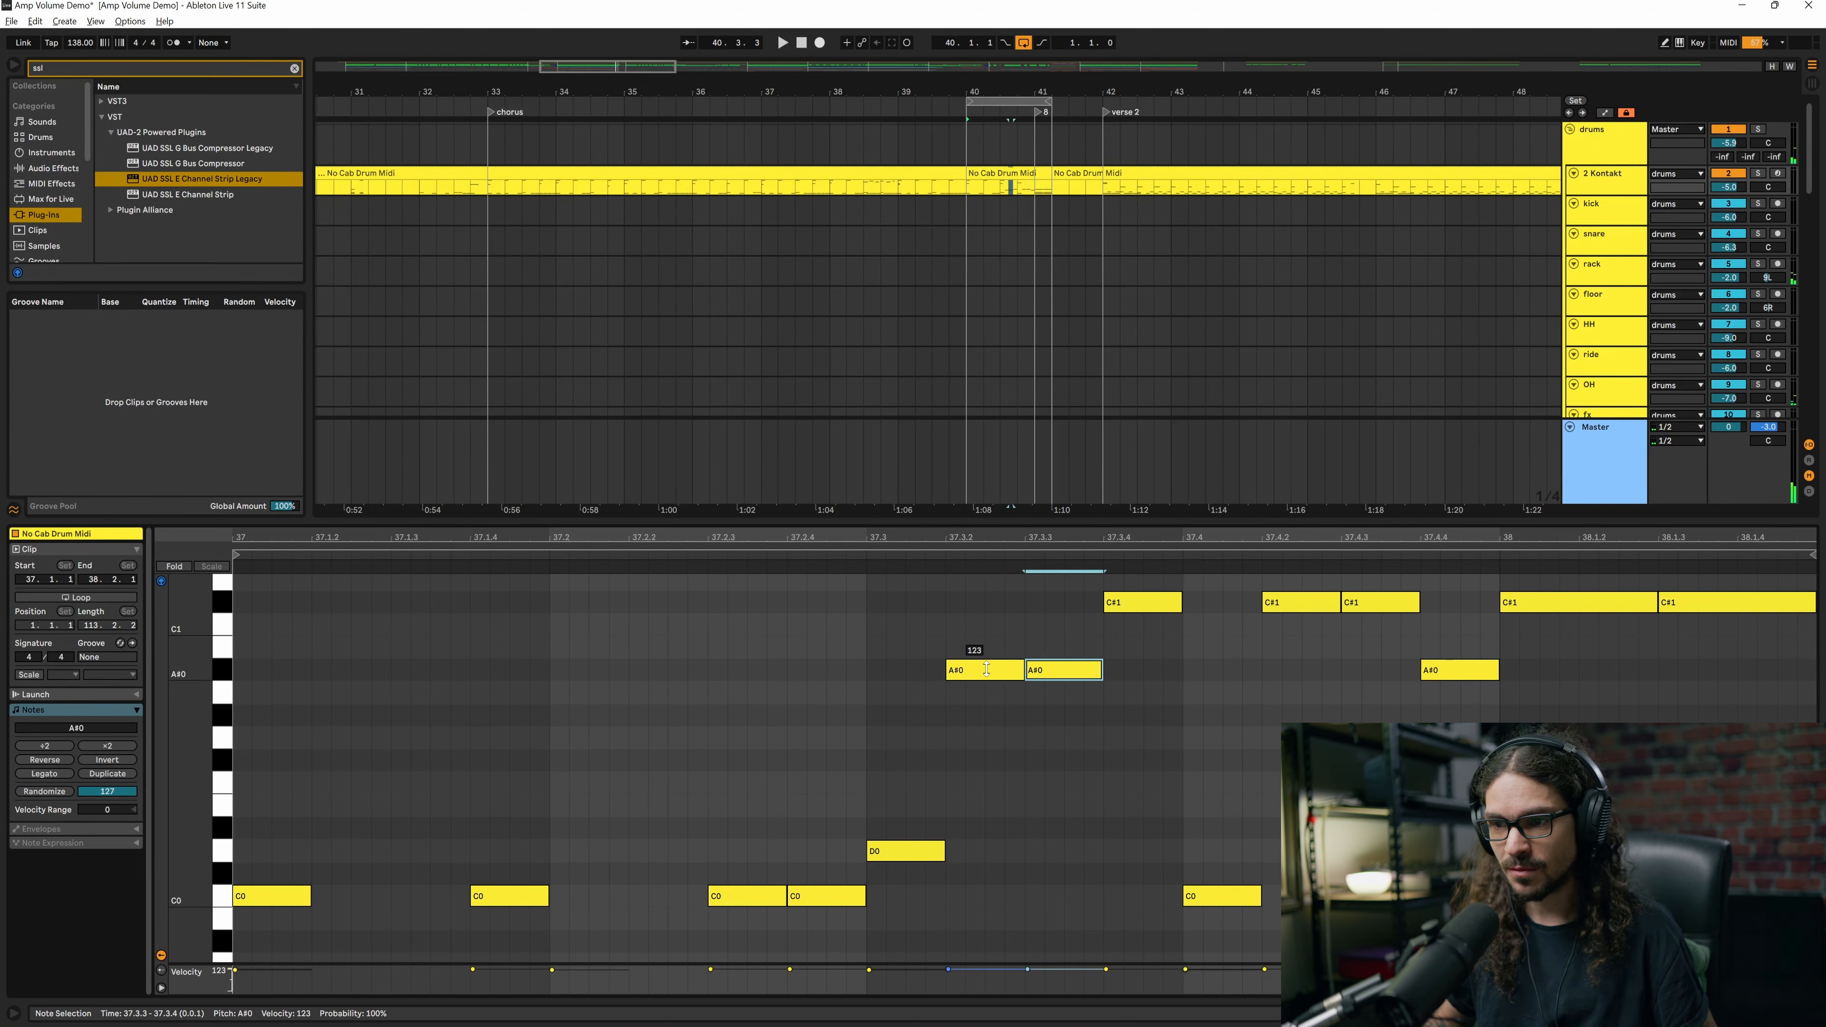
left_click_drag(1063, 672, 1064, 695)
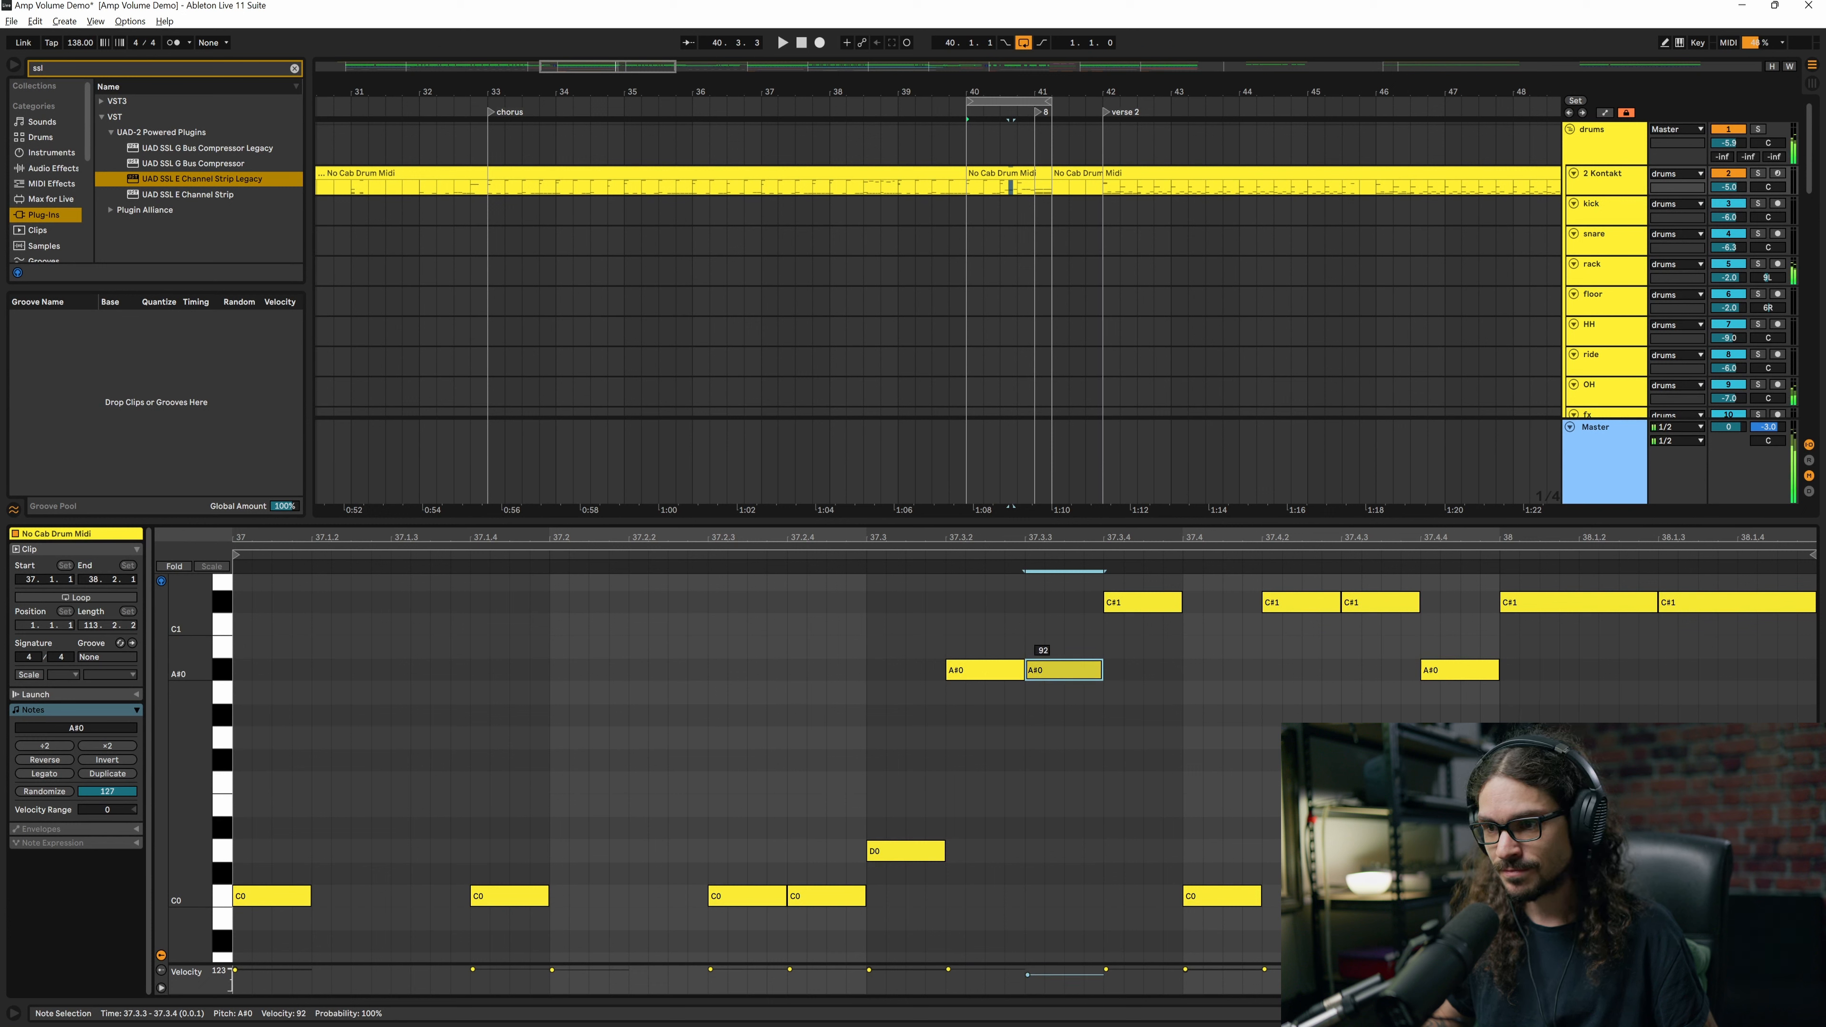
key("space")
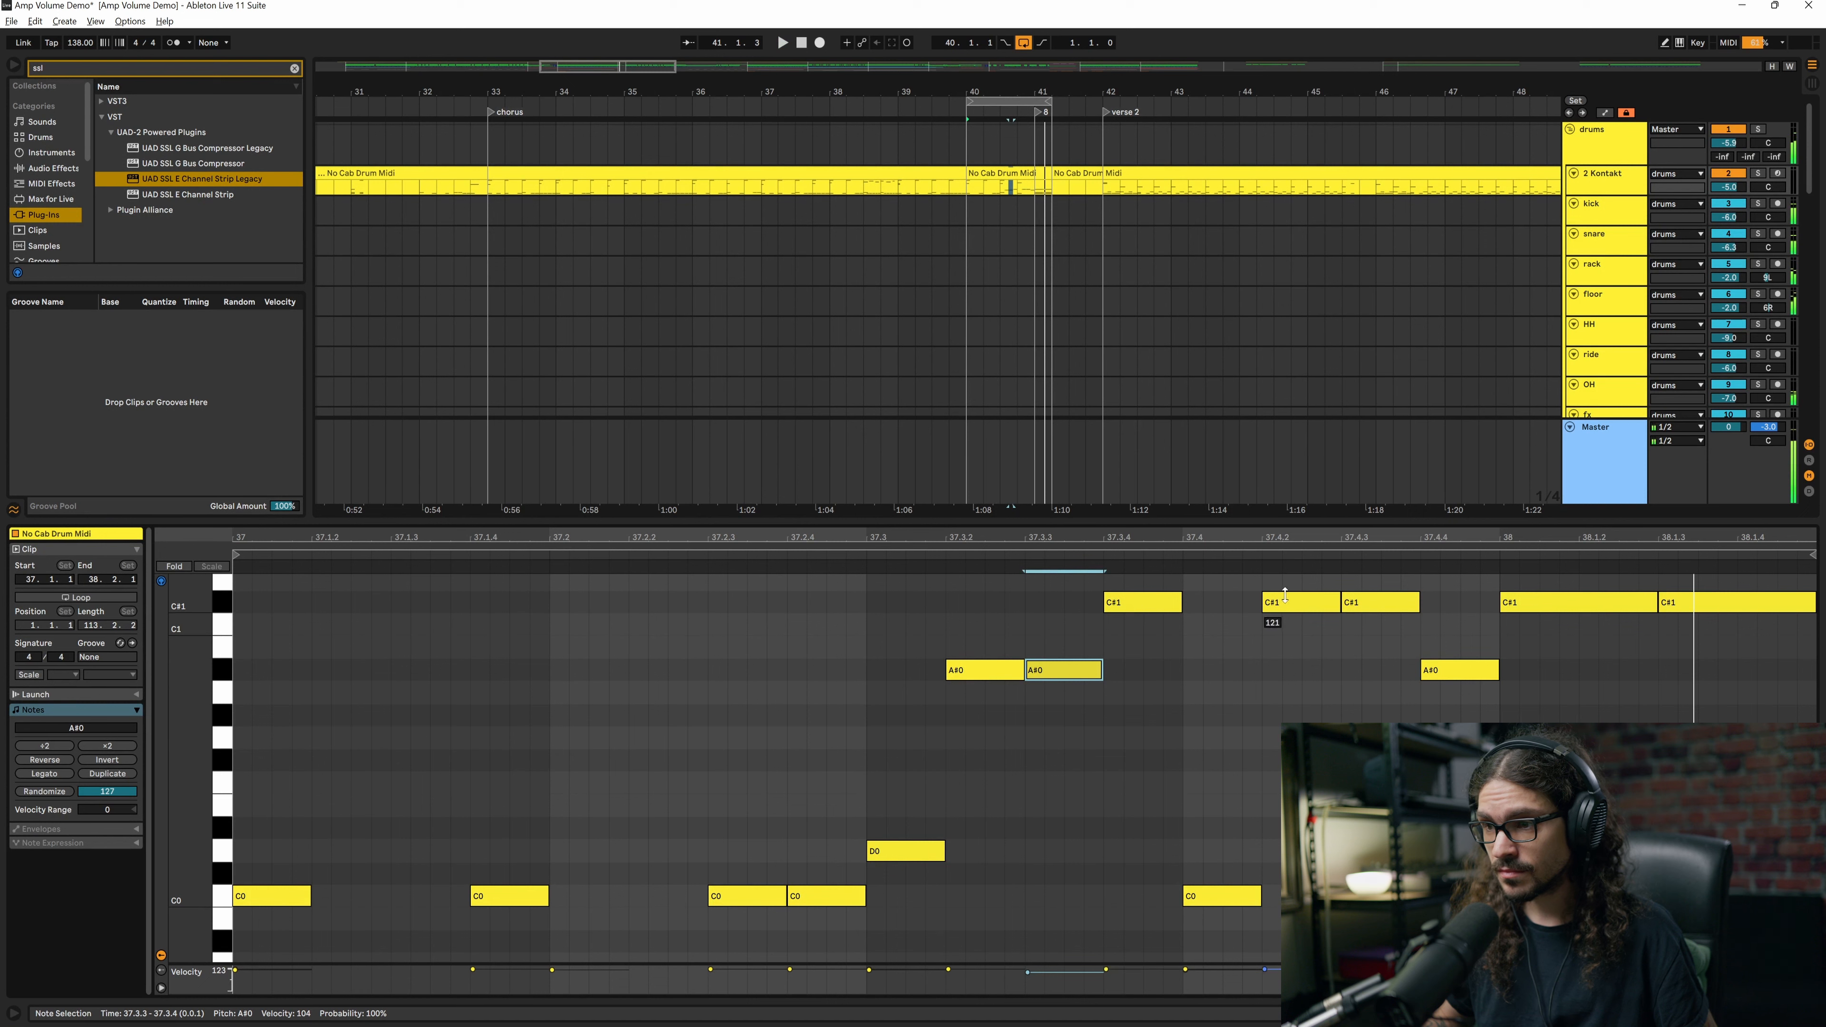
Lower the velocity of the C#1 note at 37.4.3 to 107 and the A#0 note following it to 104.
left_click(1142, 602)
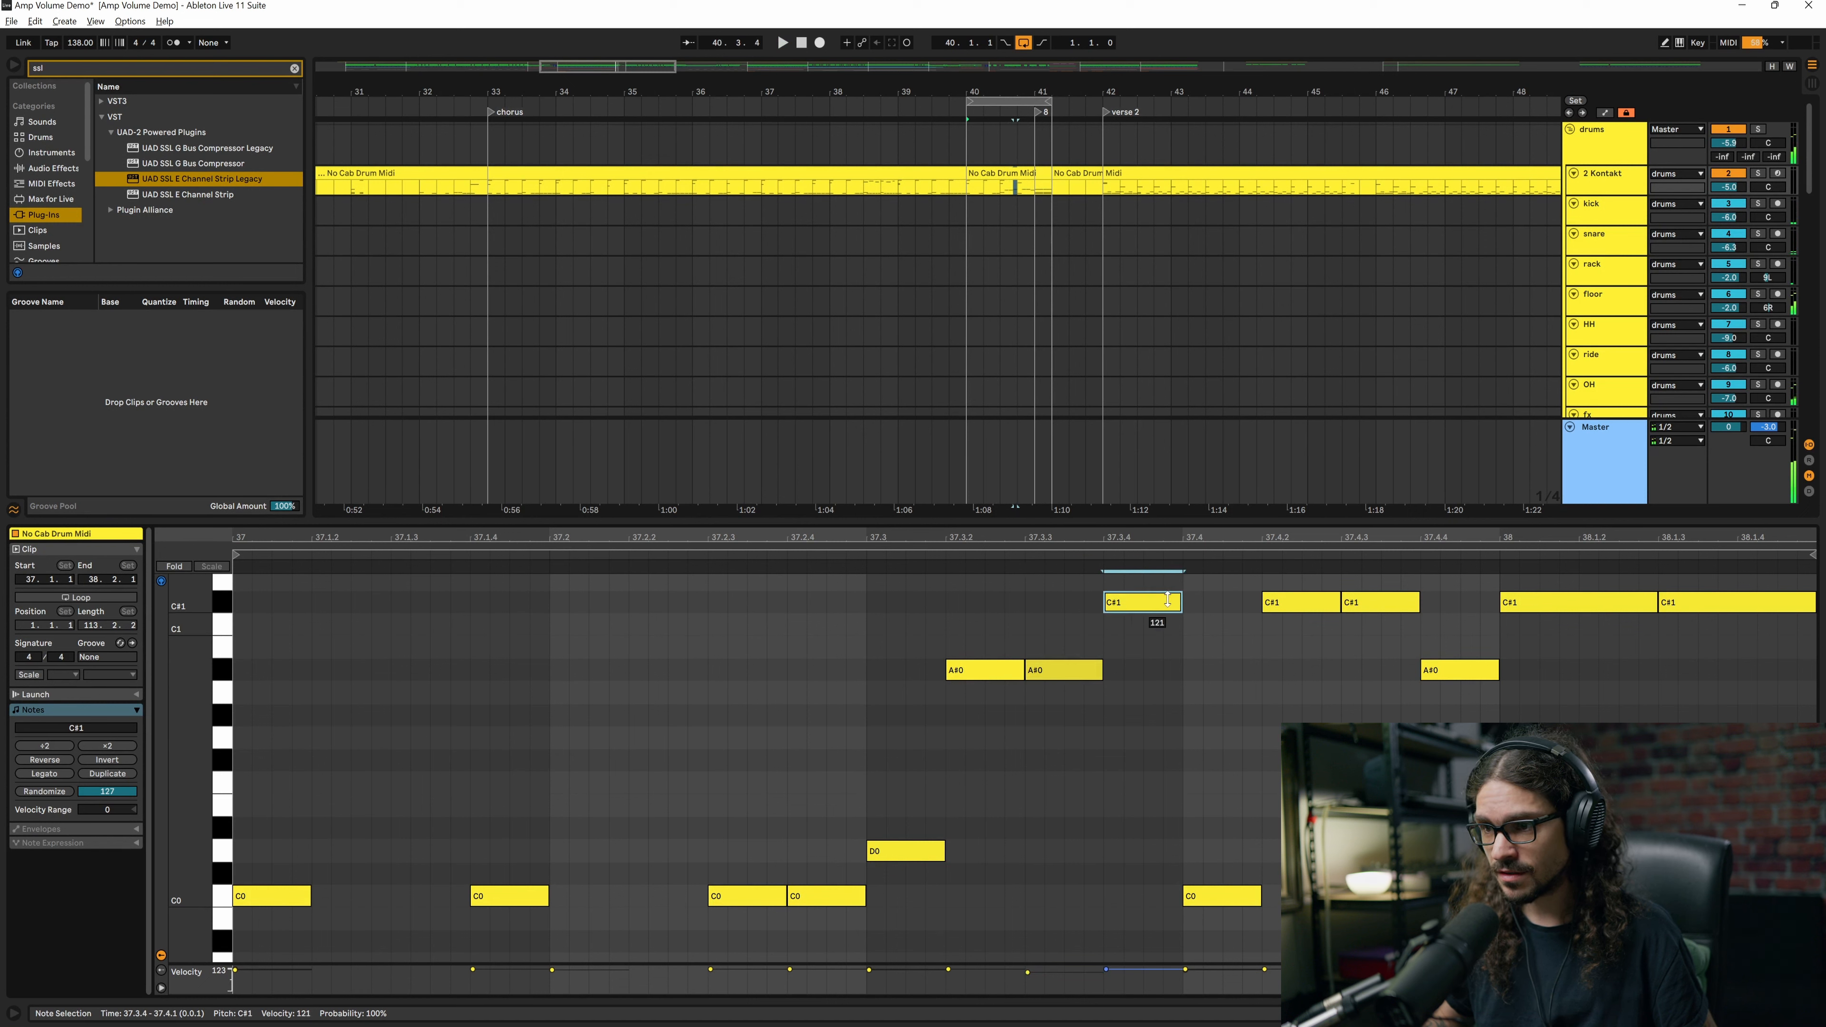
left_click(1392, 604)
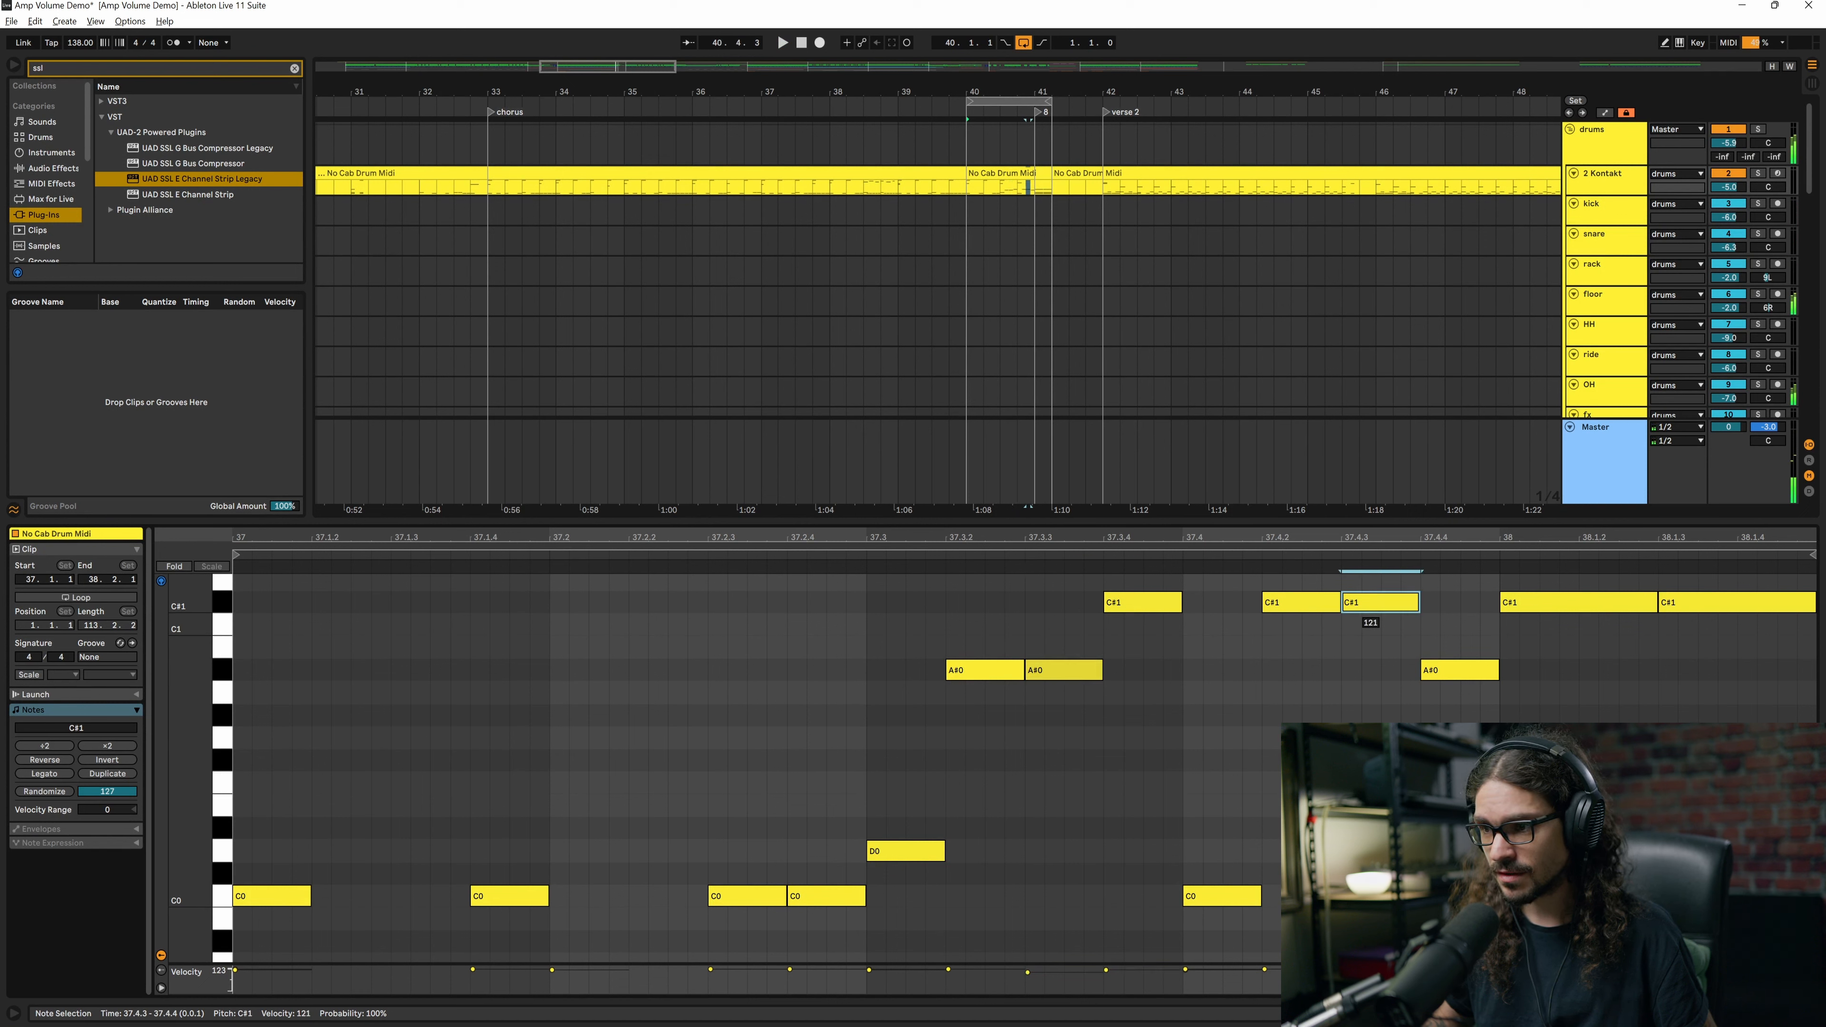
left_click_drag(1384, 606, 1383, 604)
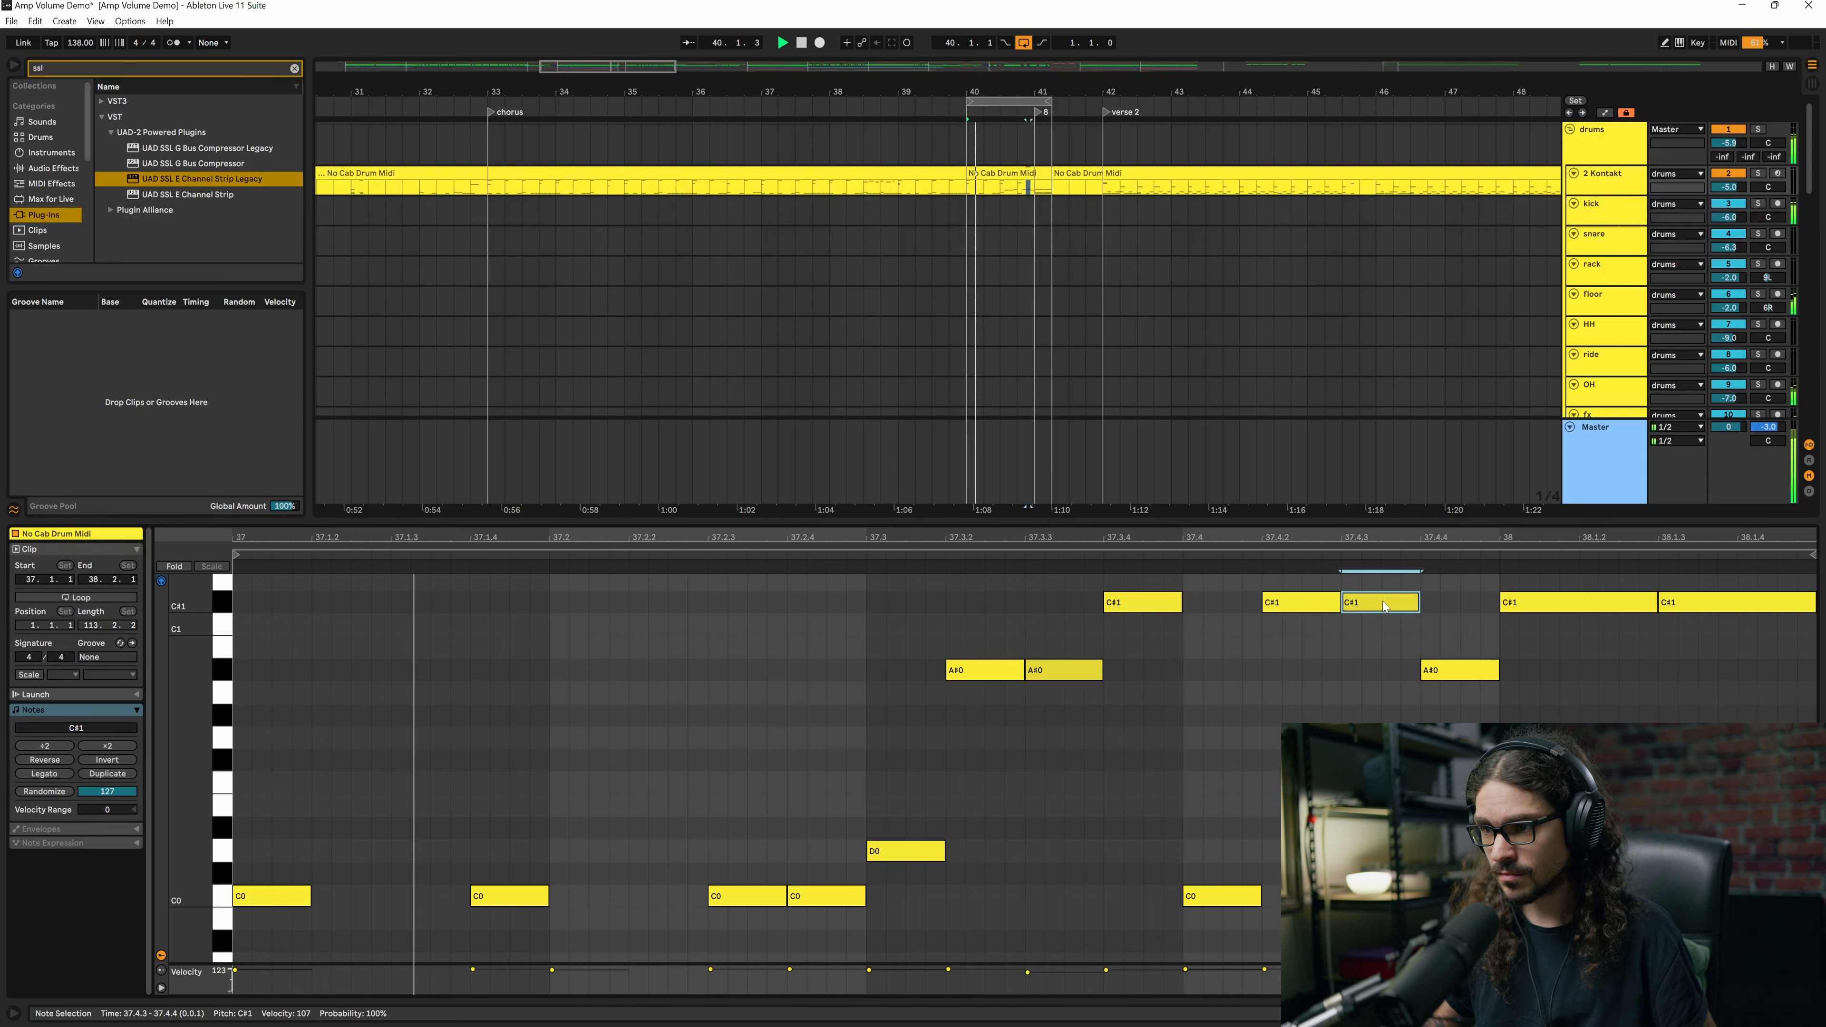
left_click(1459, 670)
left_click(1396, 609)
Nudge the C#1 note at 37.3.4 and the repeated A#0 notes slightly off the grid, and audition the fill.
left_click(1128, 604)
left_click_drag(1127, 604, 1129, 604)
left_click(1087, 670)
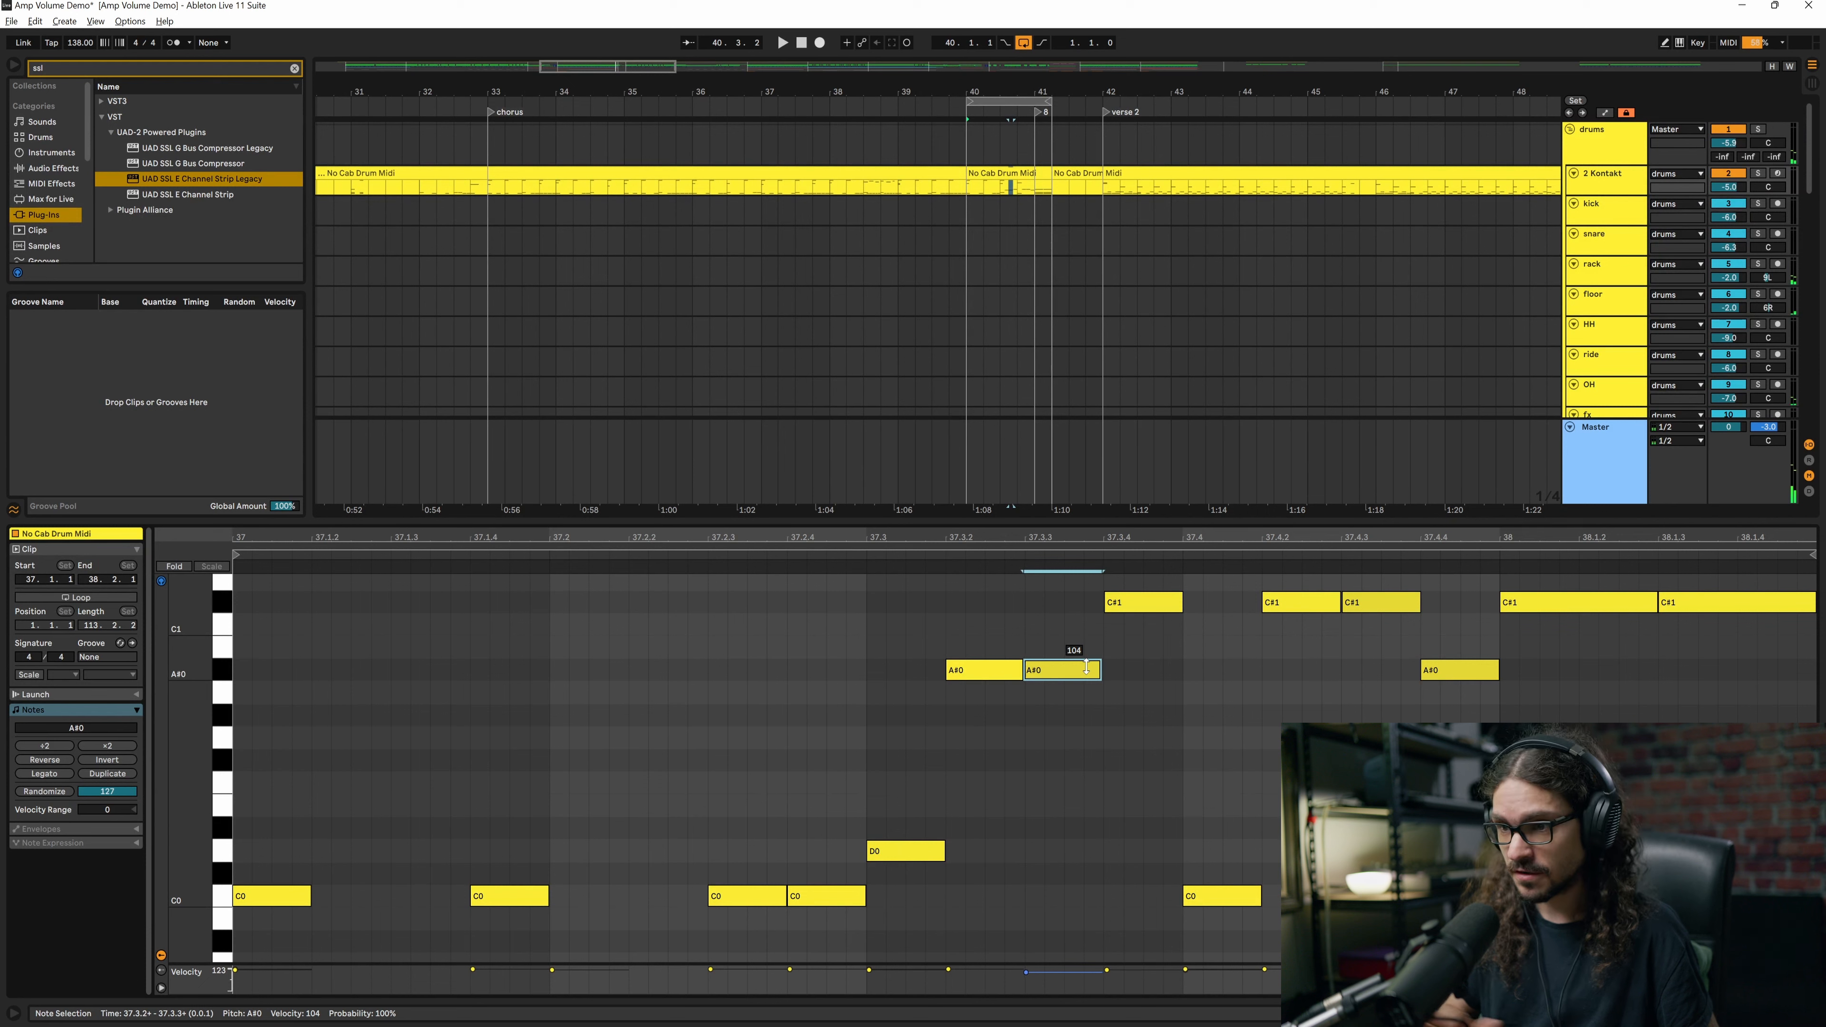
left_click(1434, 669)
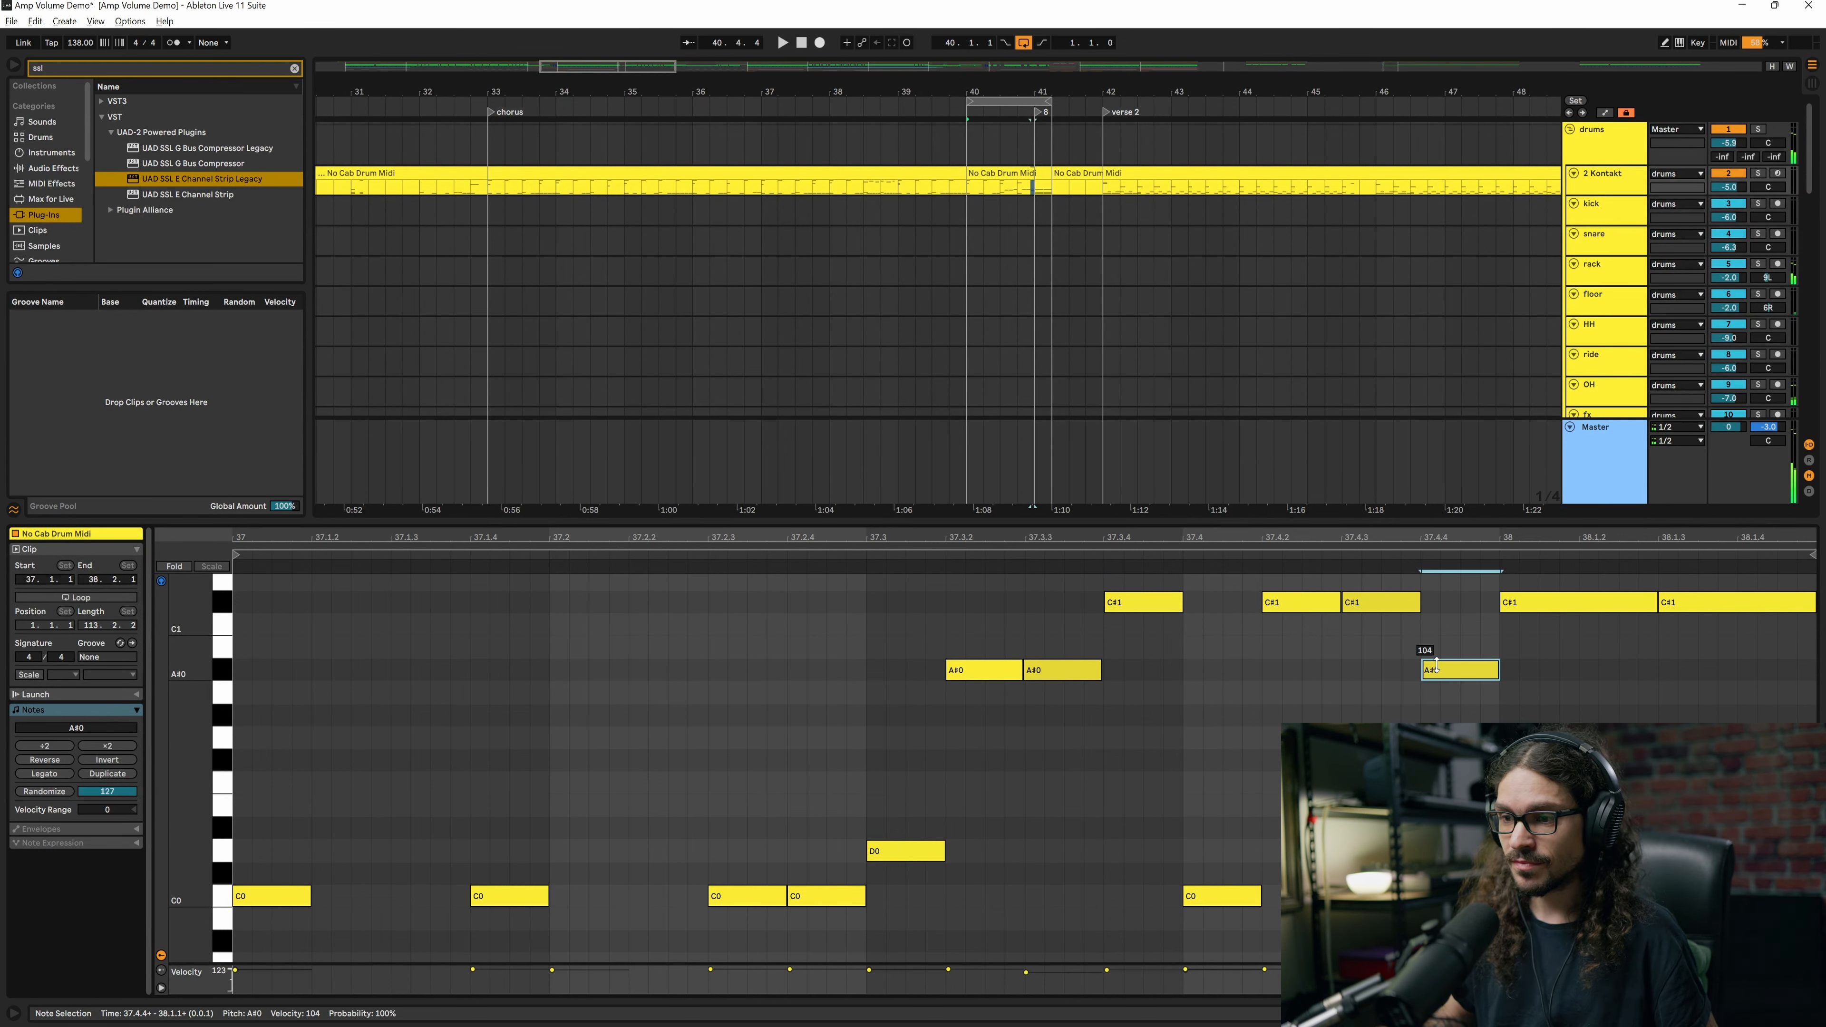
key("space")
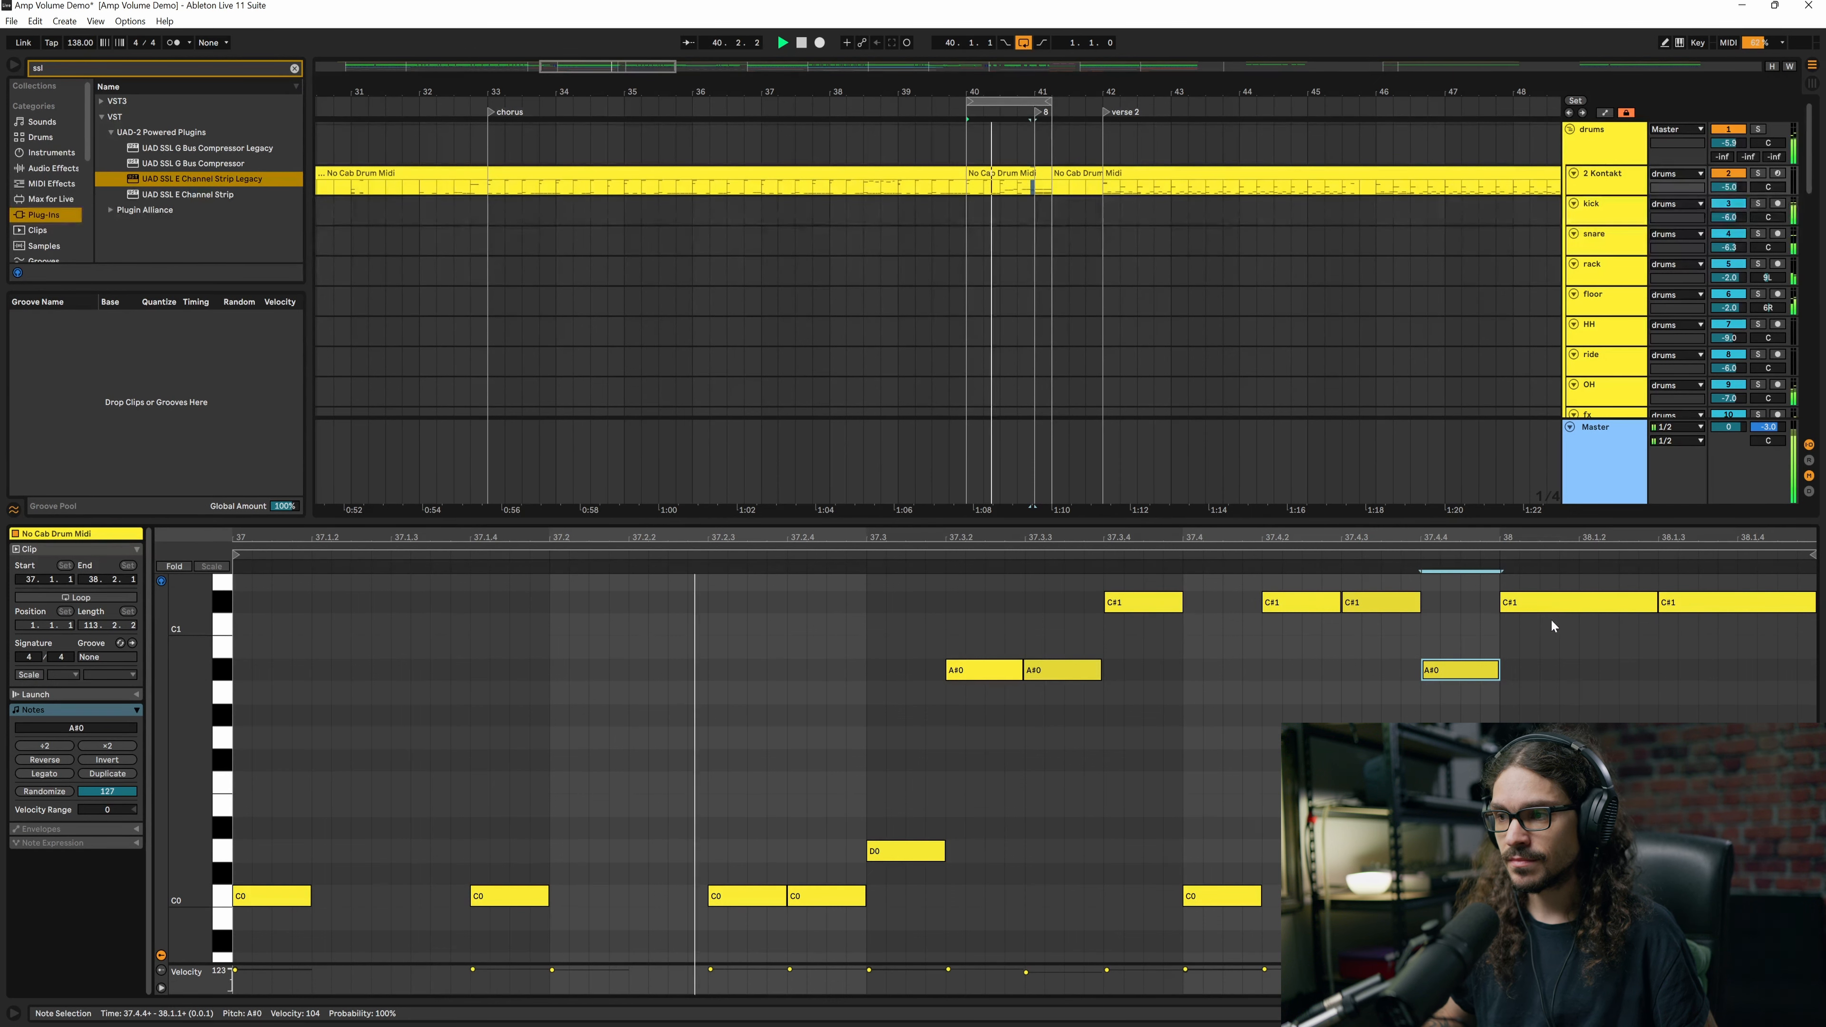
left_click(1693, 604)
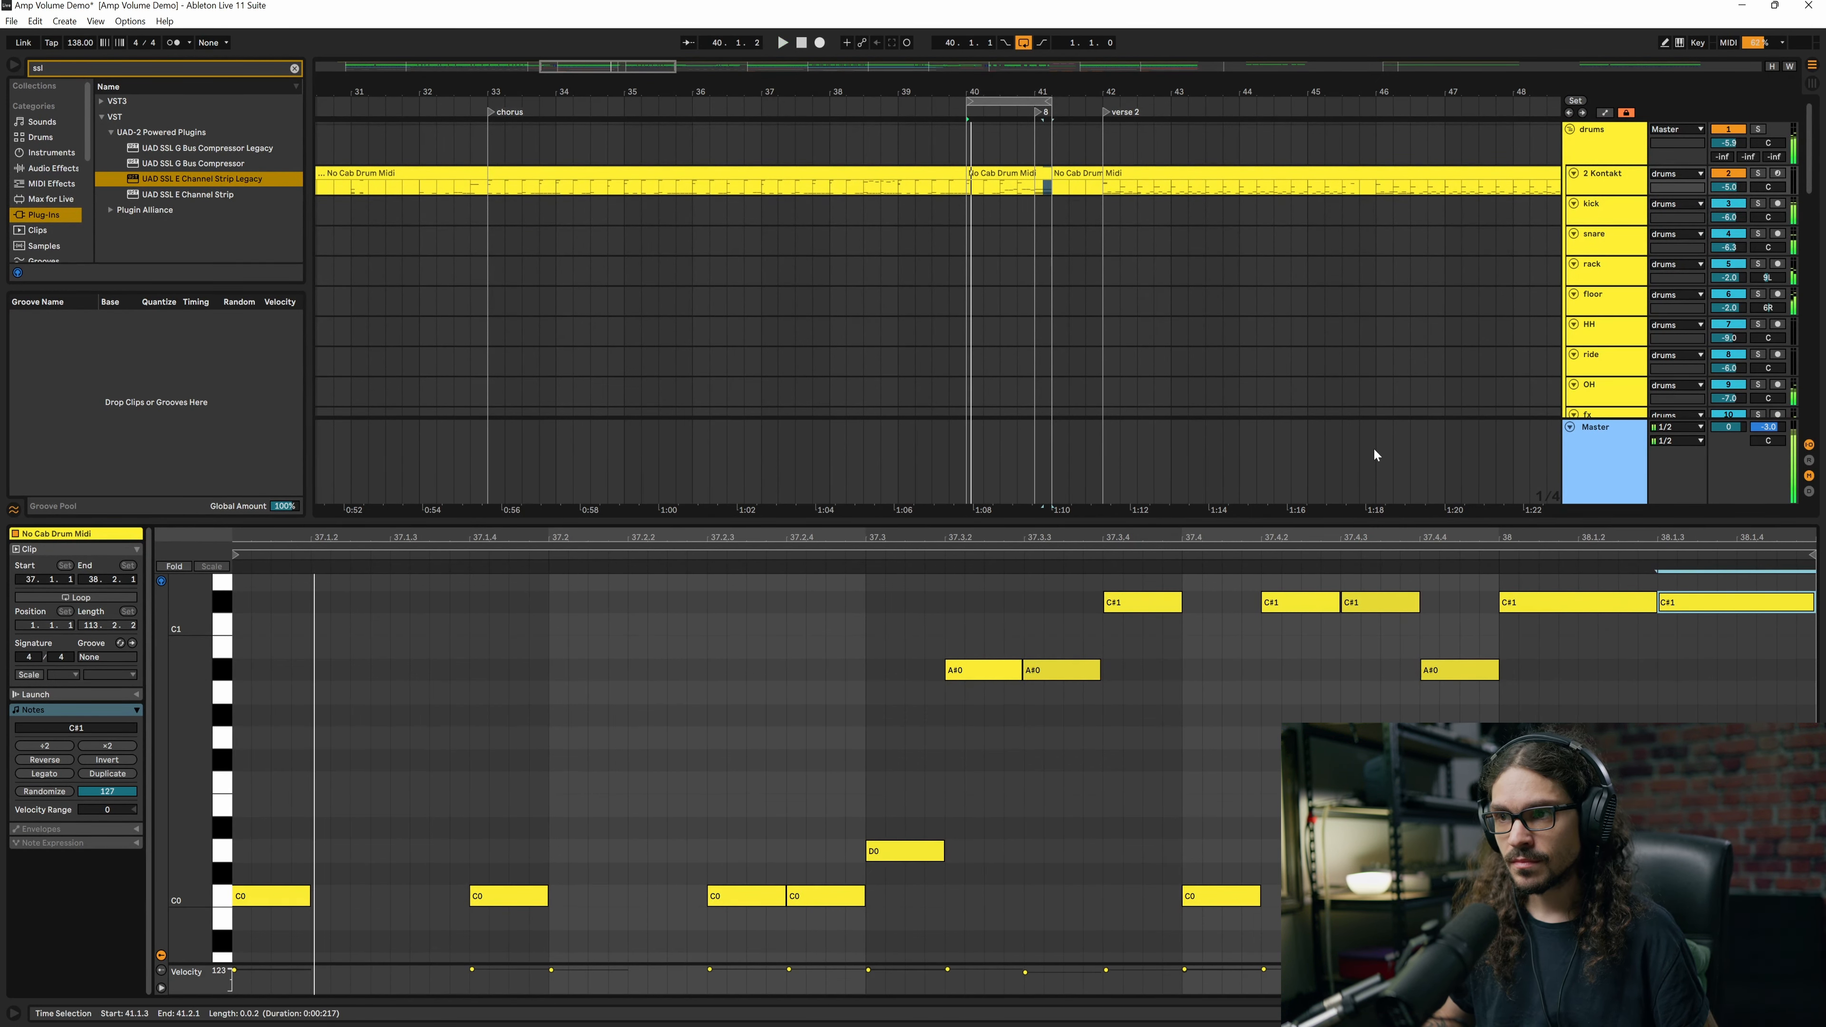
Go to the metal chorus at bar 110 of the arrangement and look over the surrounding sections.
scroll(1147, 203, "right", 10)
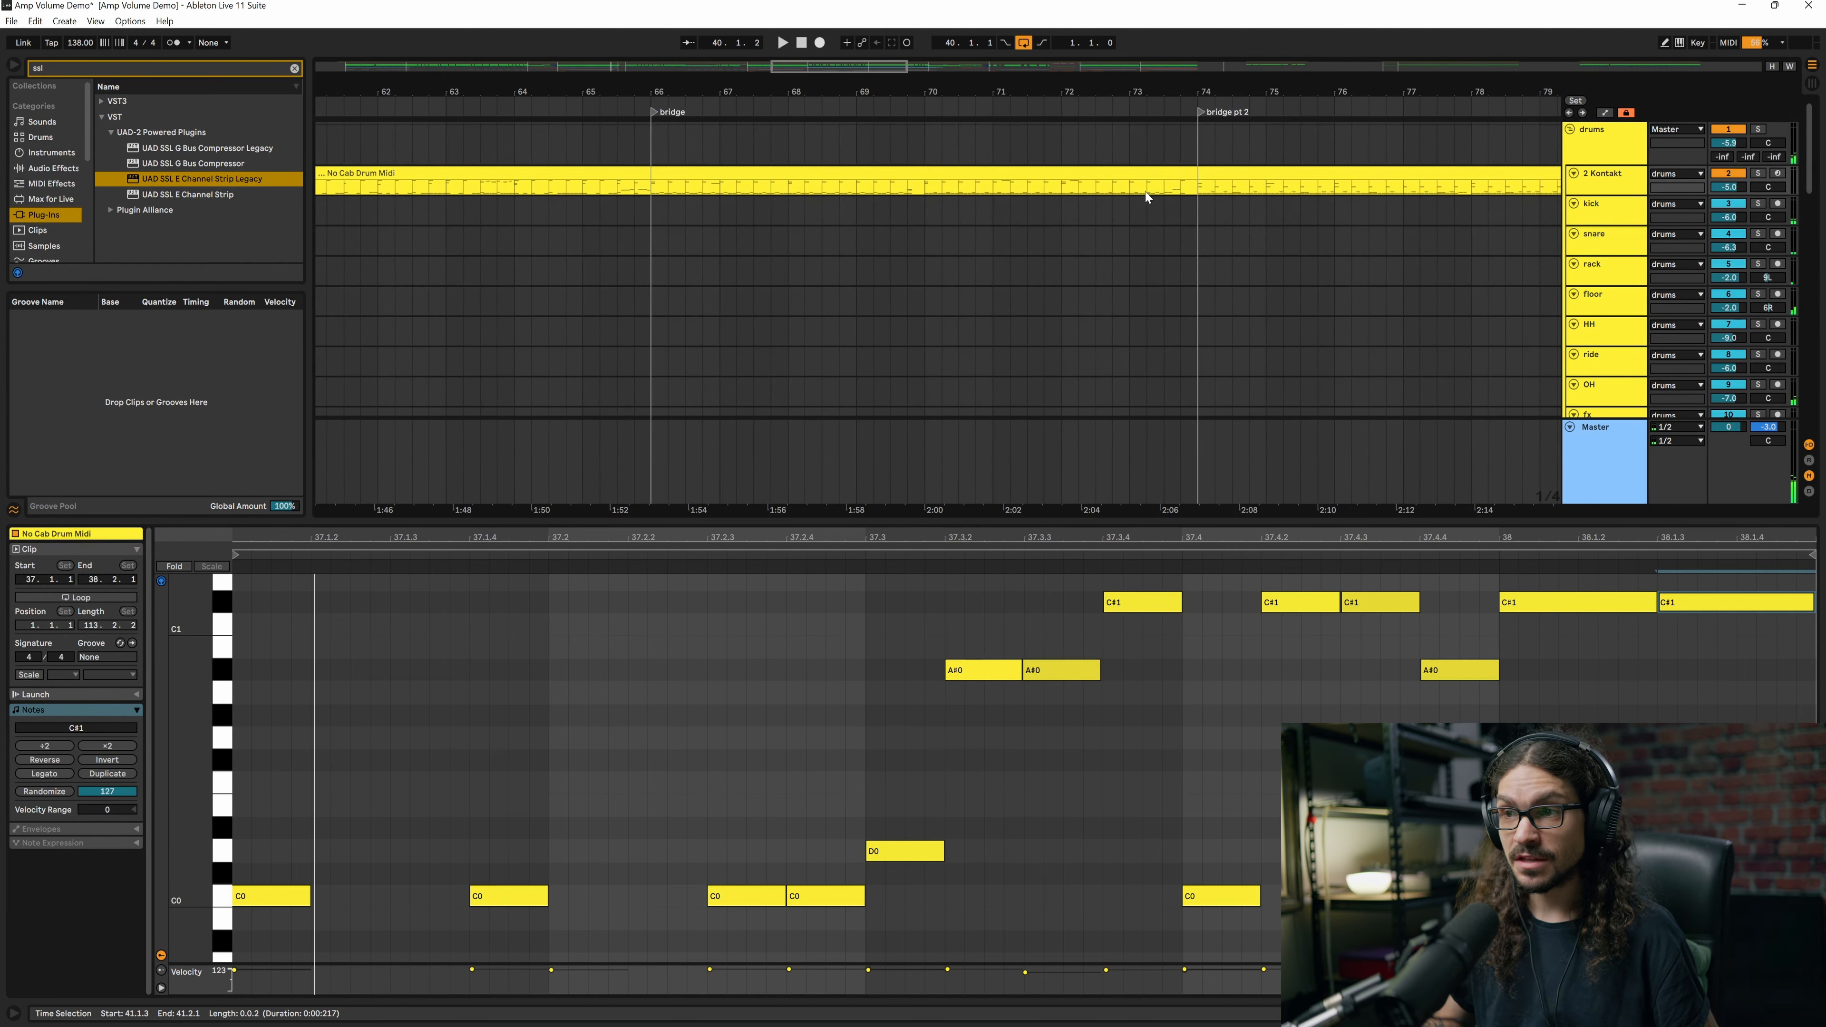
scroll(1145, 194, "right", 3)
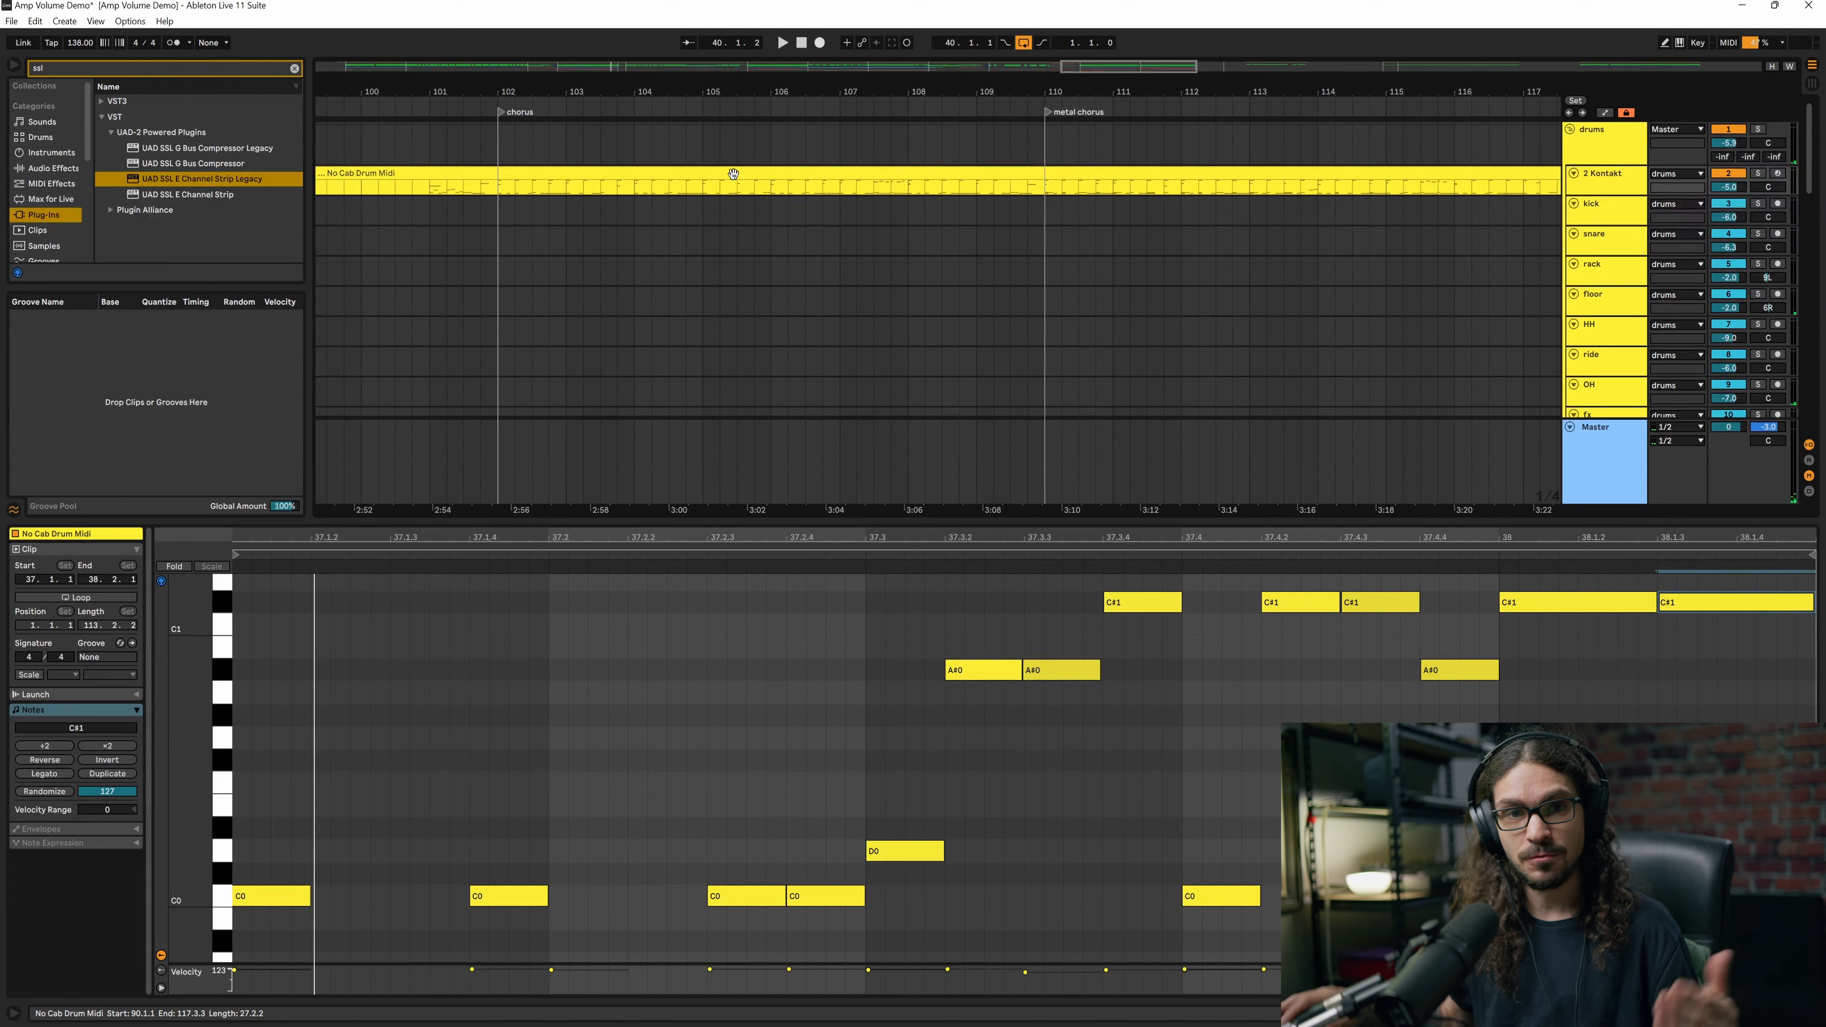
left_click(1048, 144)
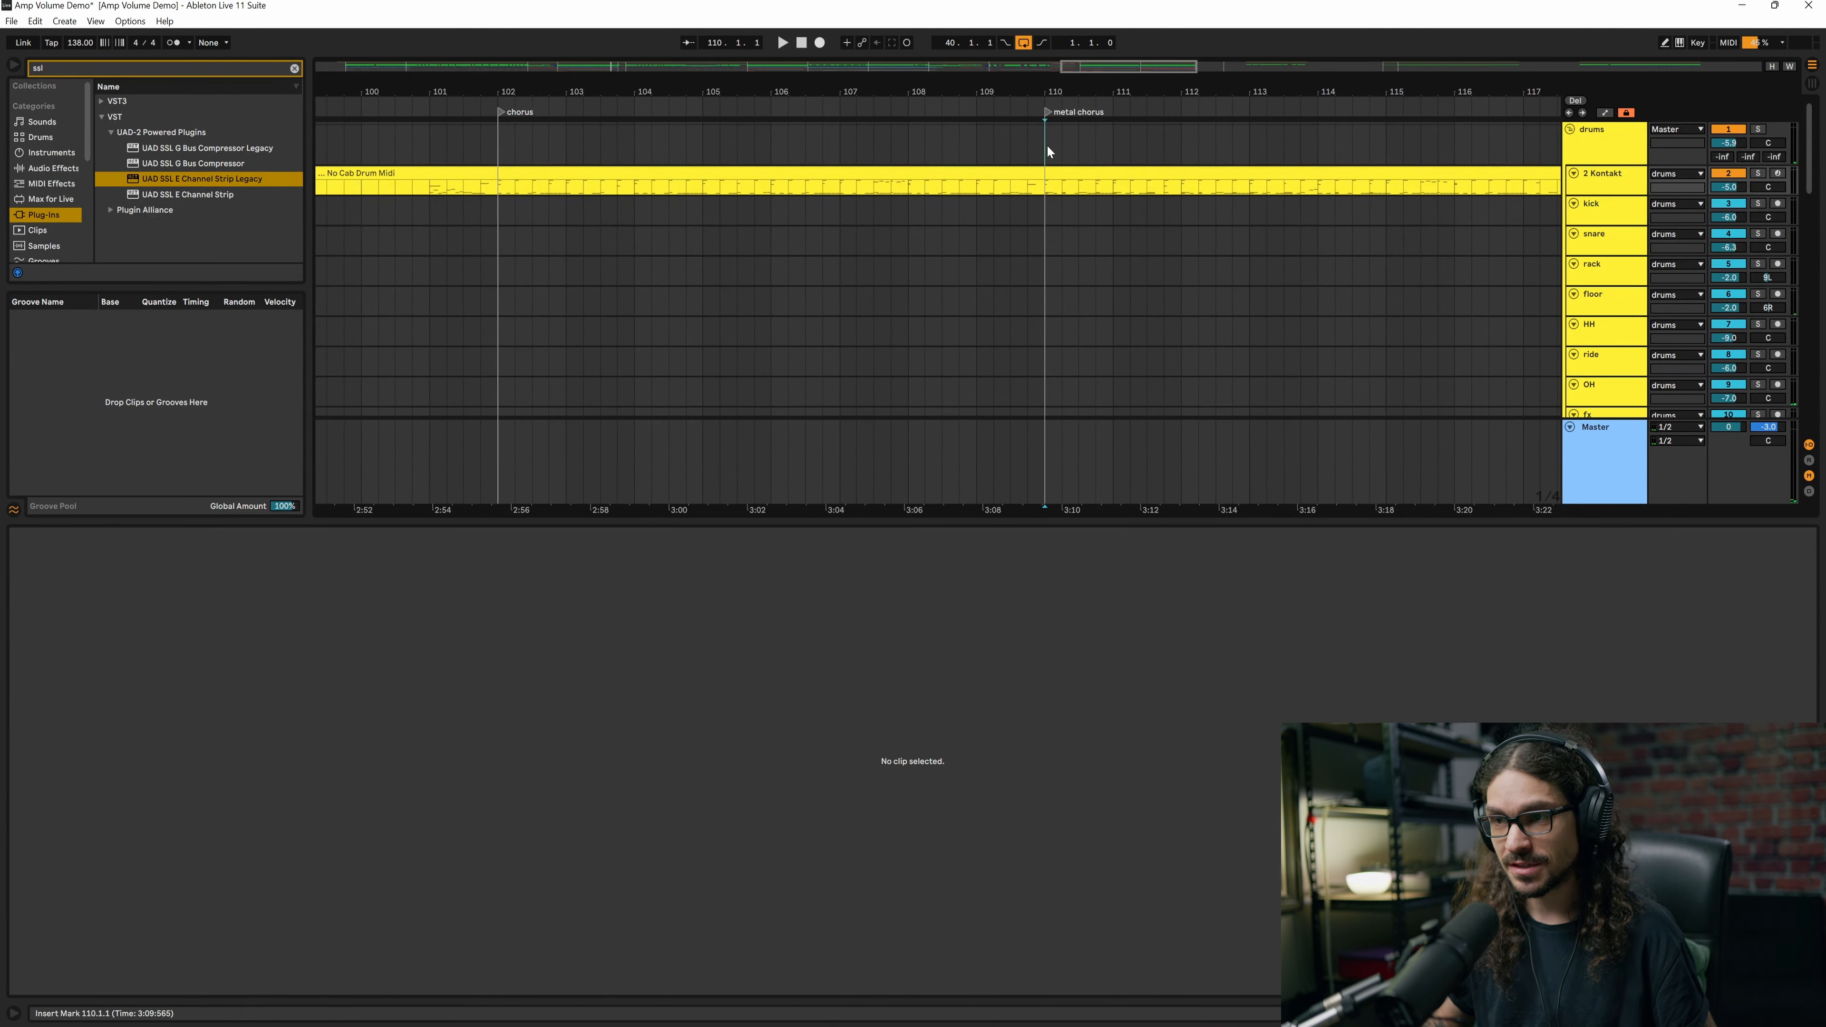
key("minus")
key("minus")
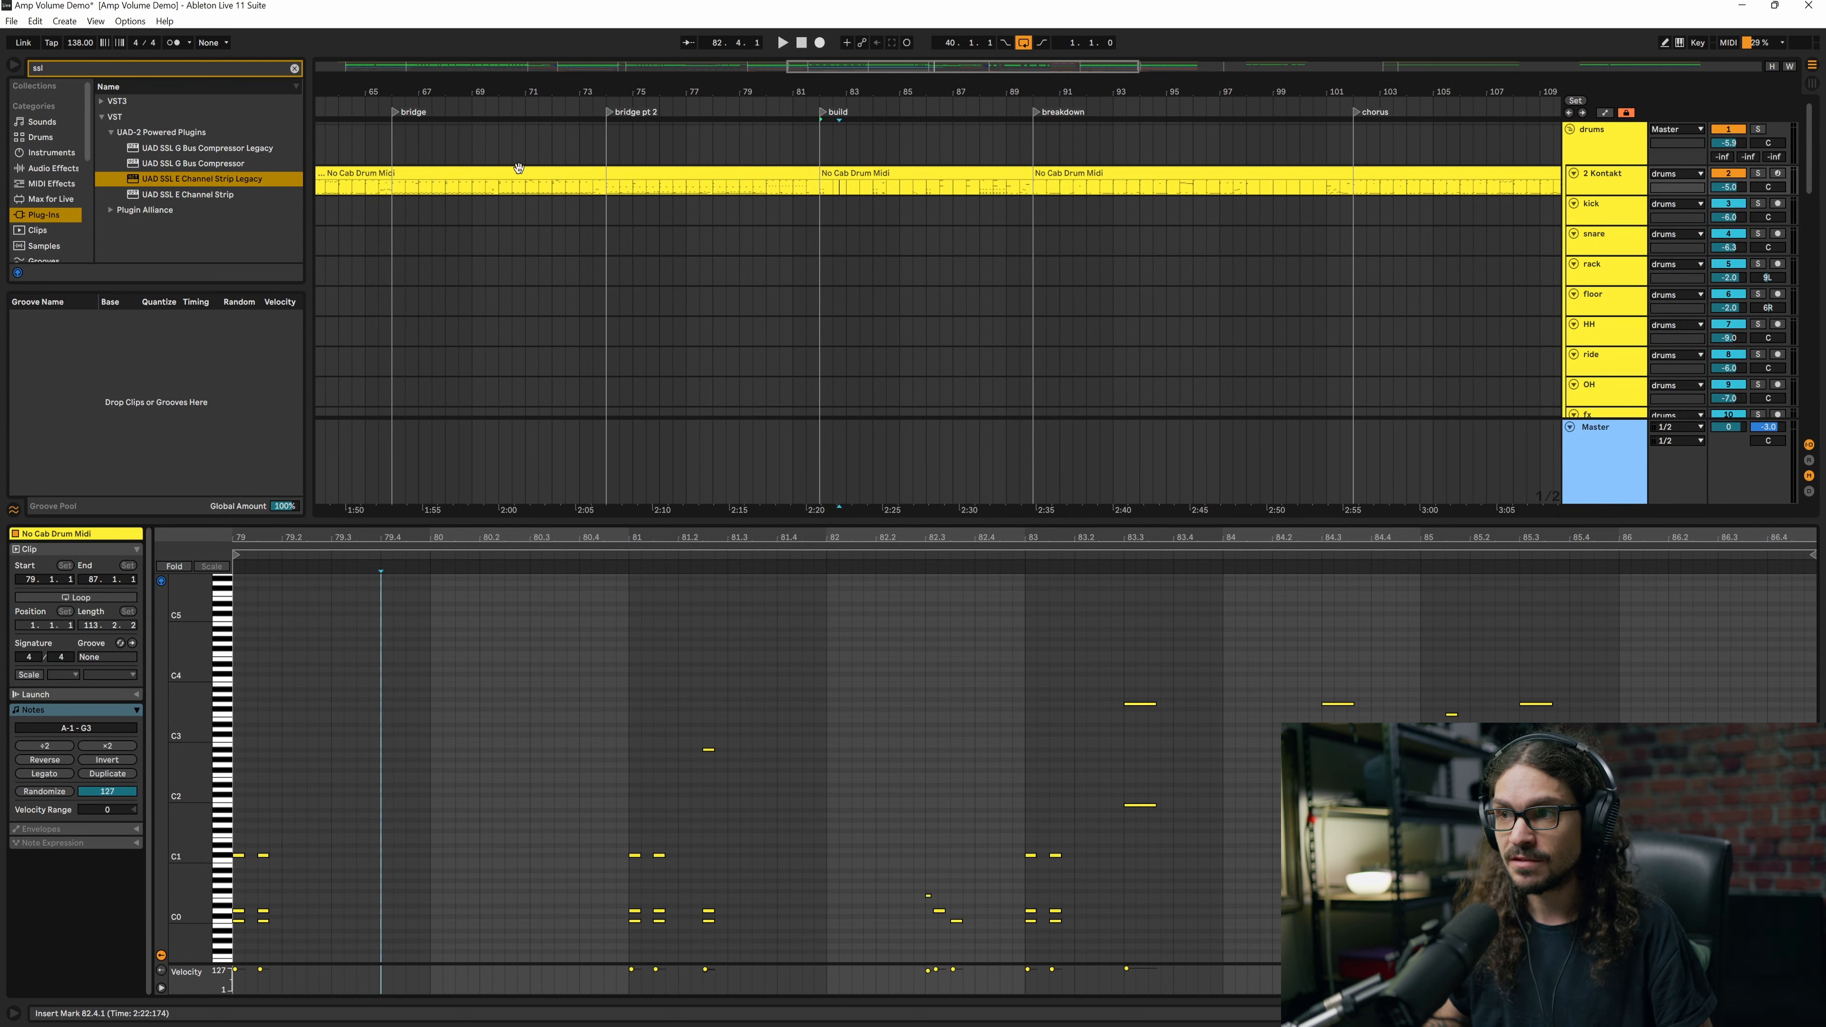
Play the build section, select the two floor tom notes at the start of bar 79, and audition them.
key("space")
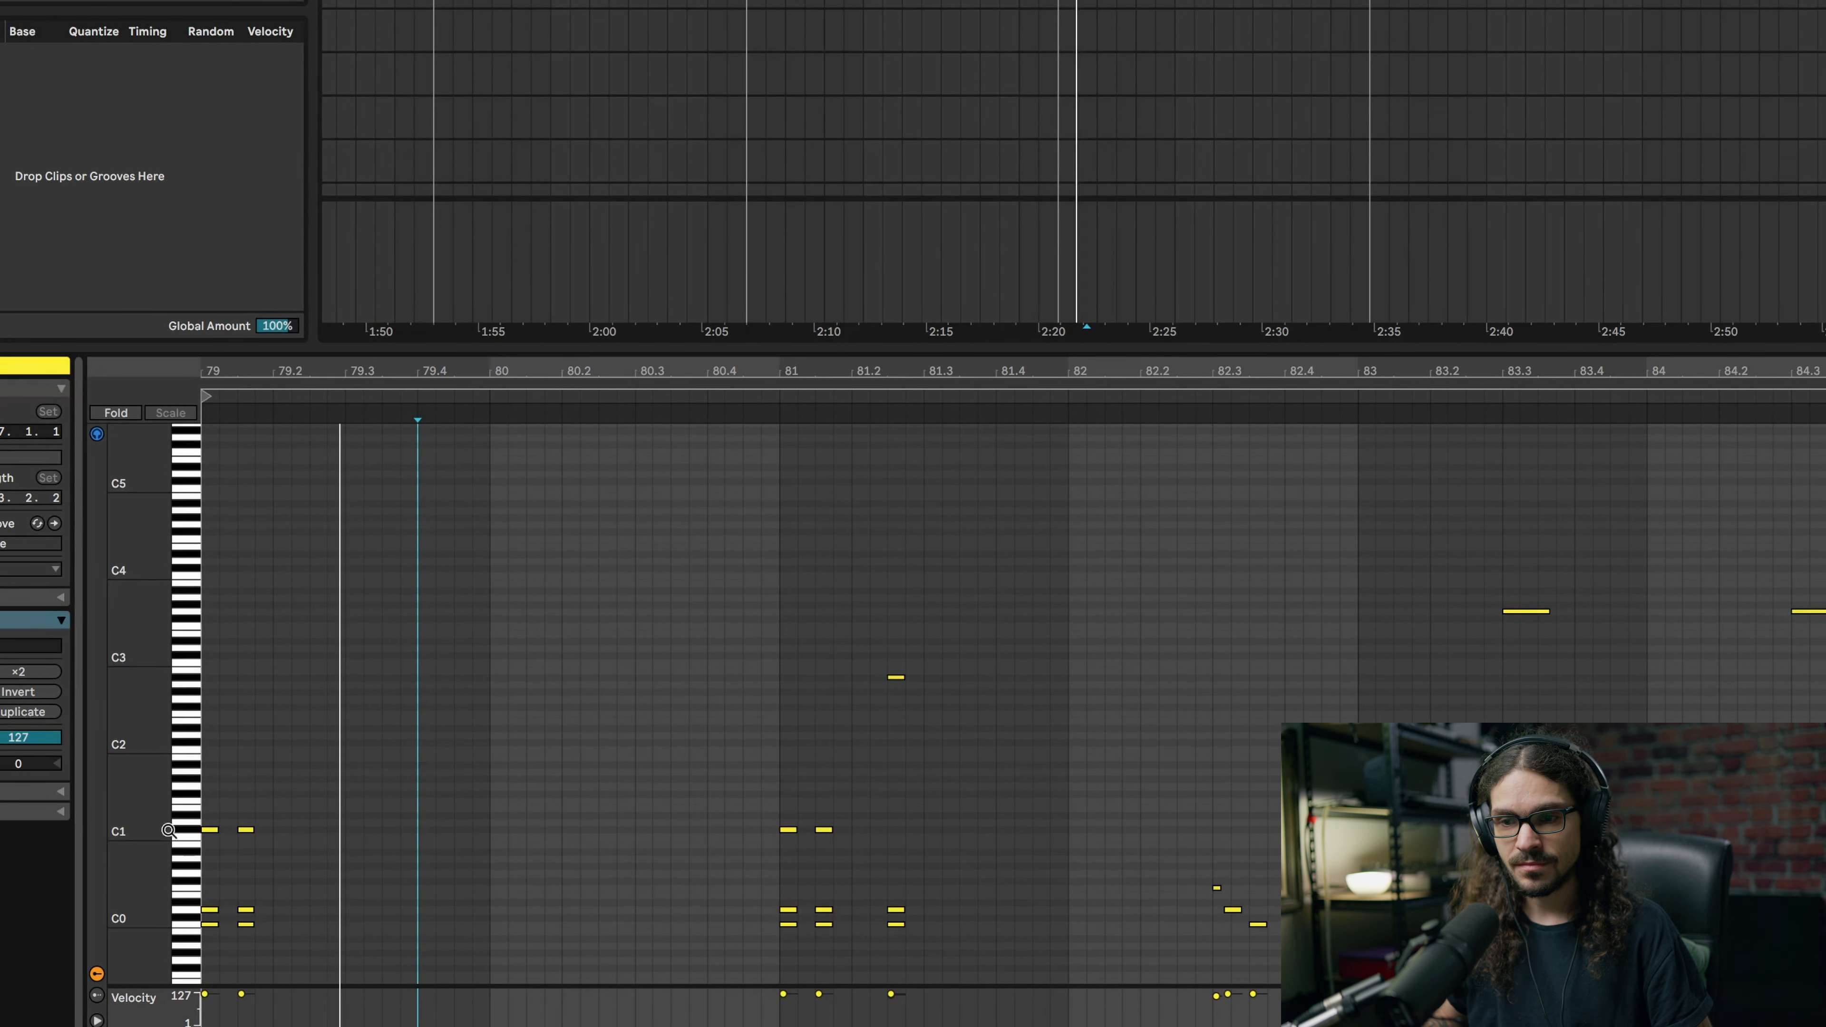
key("space")
left_click_drag(359, 776, 204, 835)
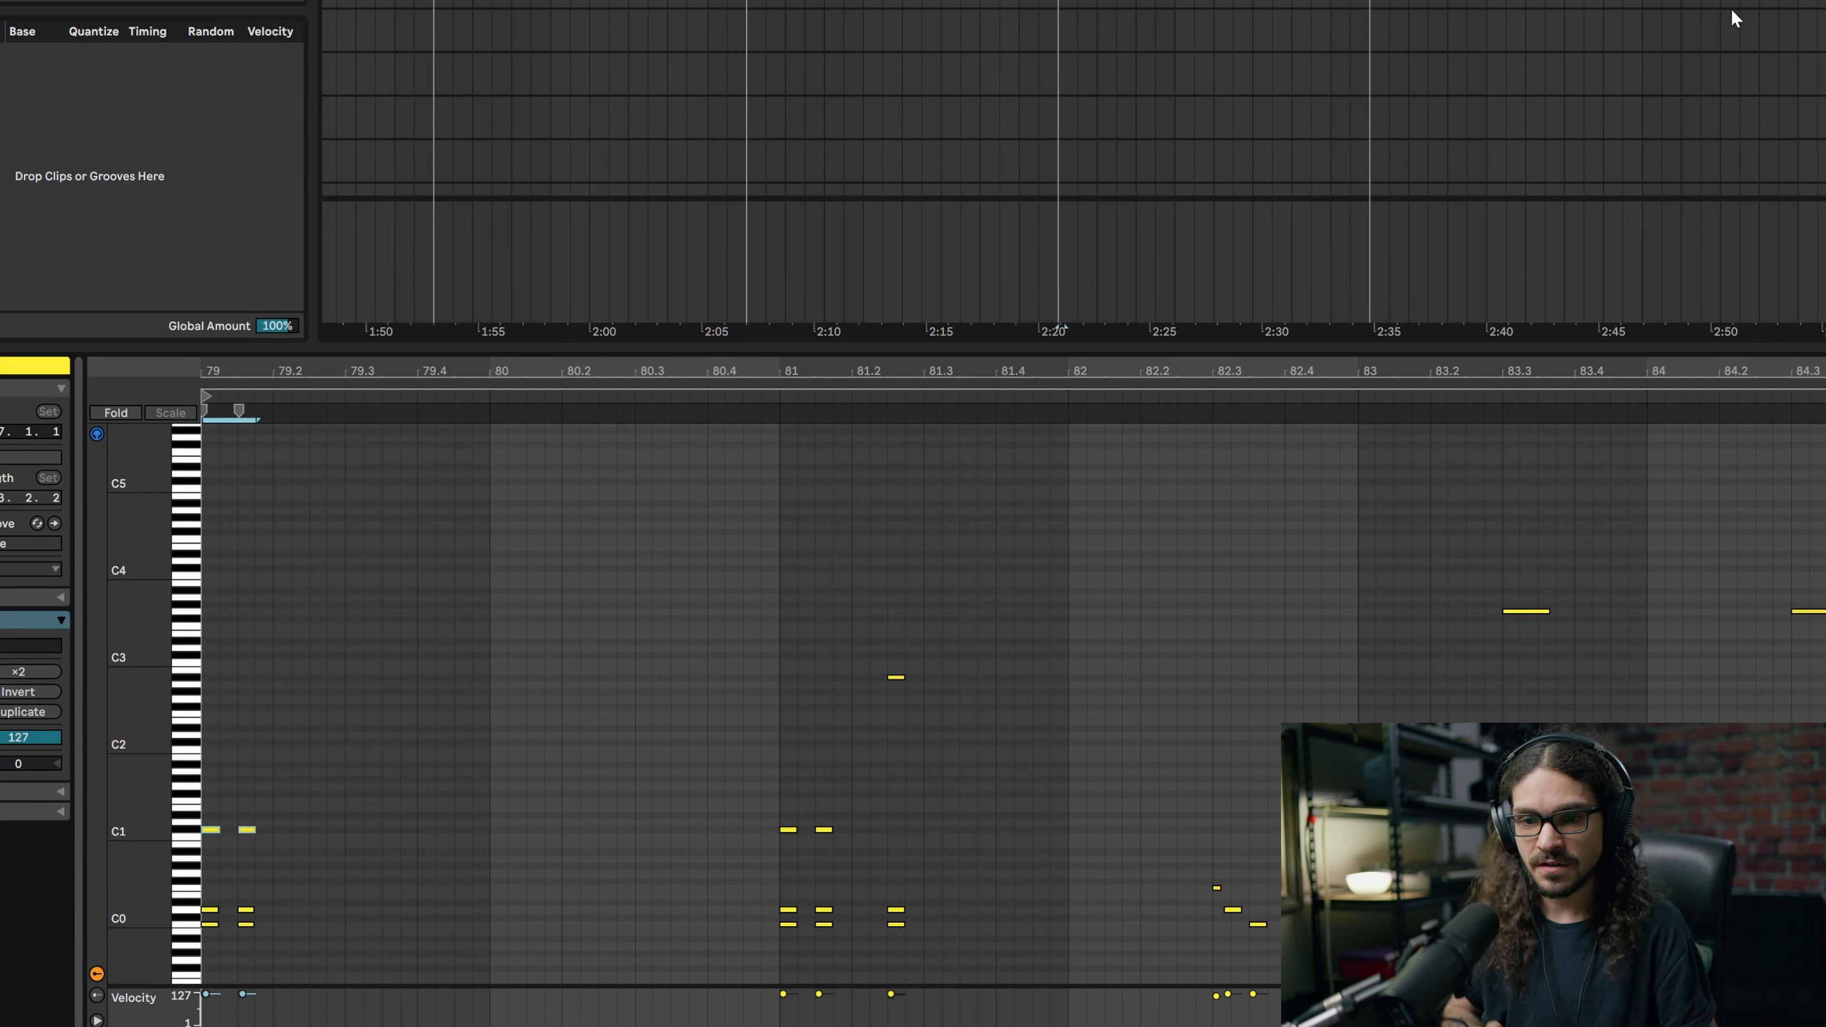
key("space")
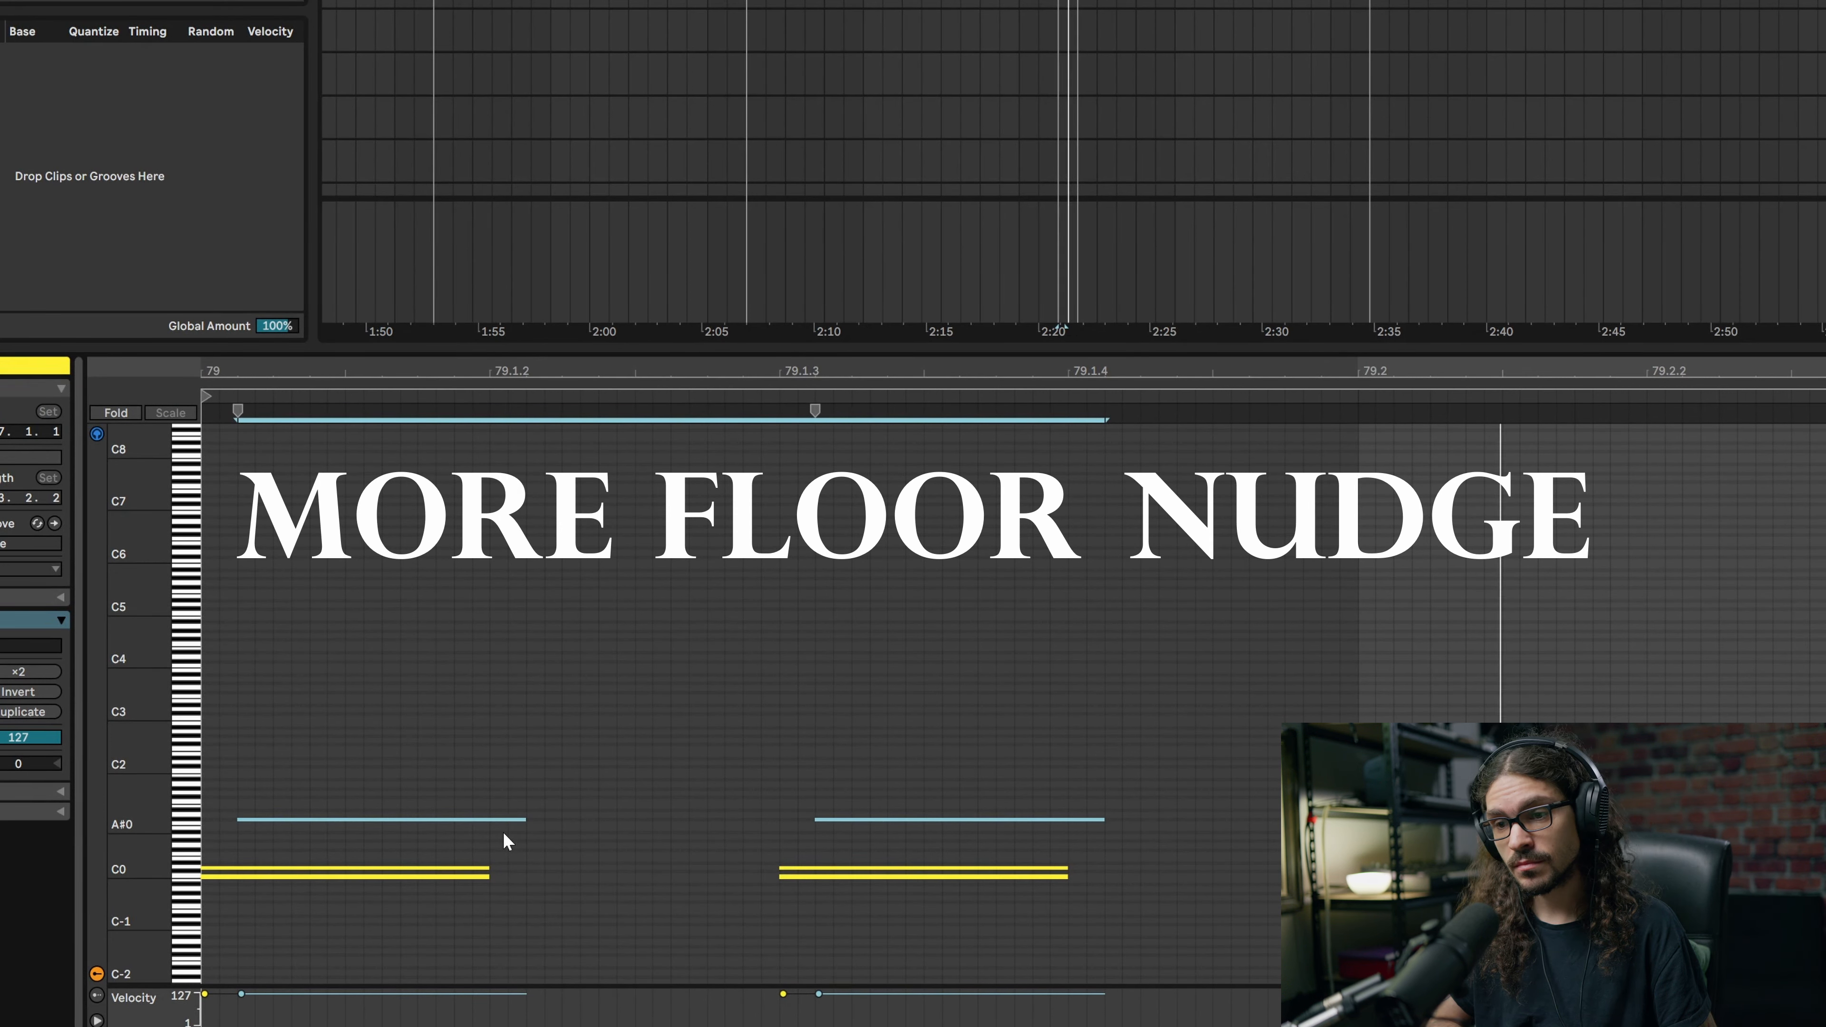
Return the two floor tom notes at 79 and 79.1.3 to the grid, nudge them slightly late, and play the result.
key("space")
key("Left")
key("Left")
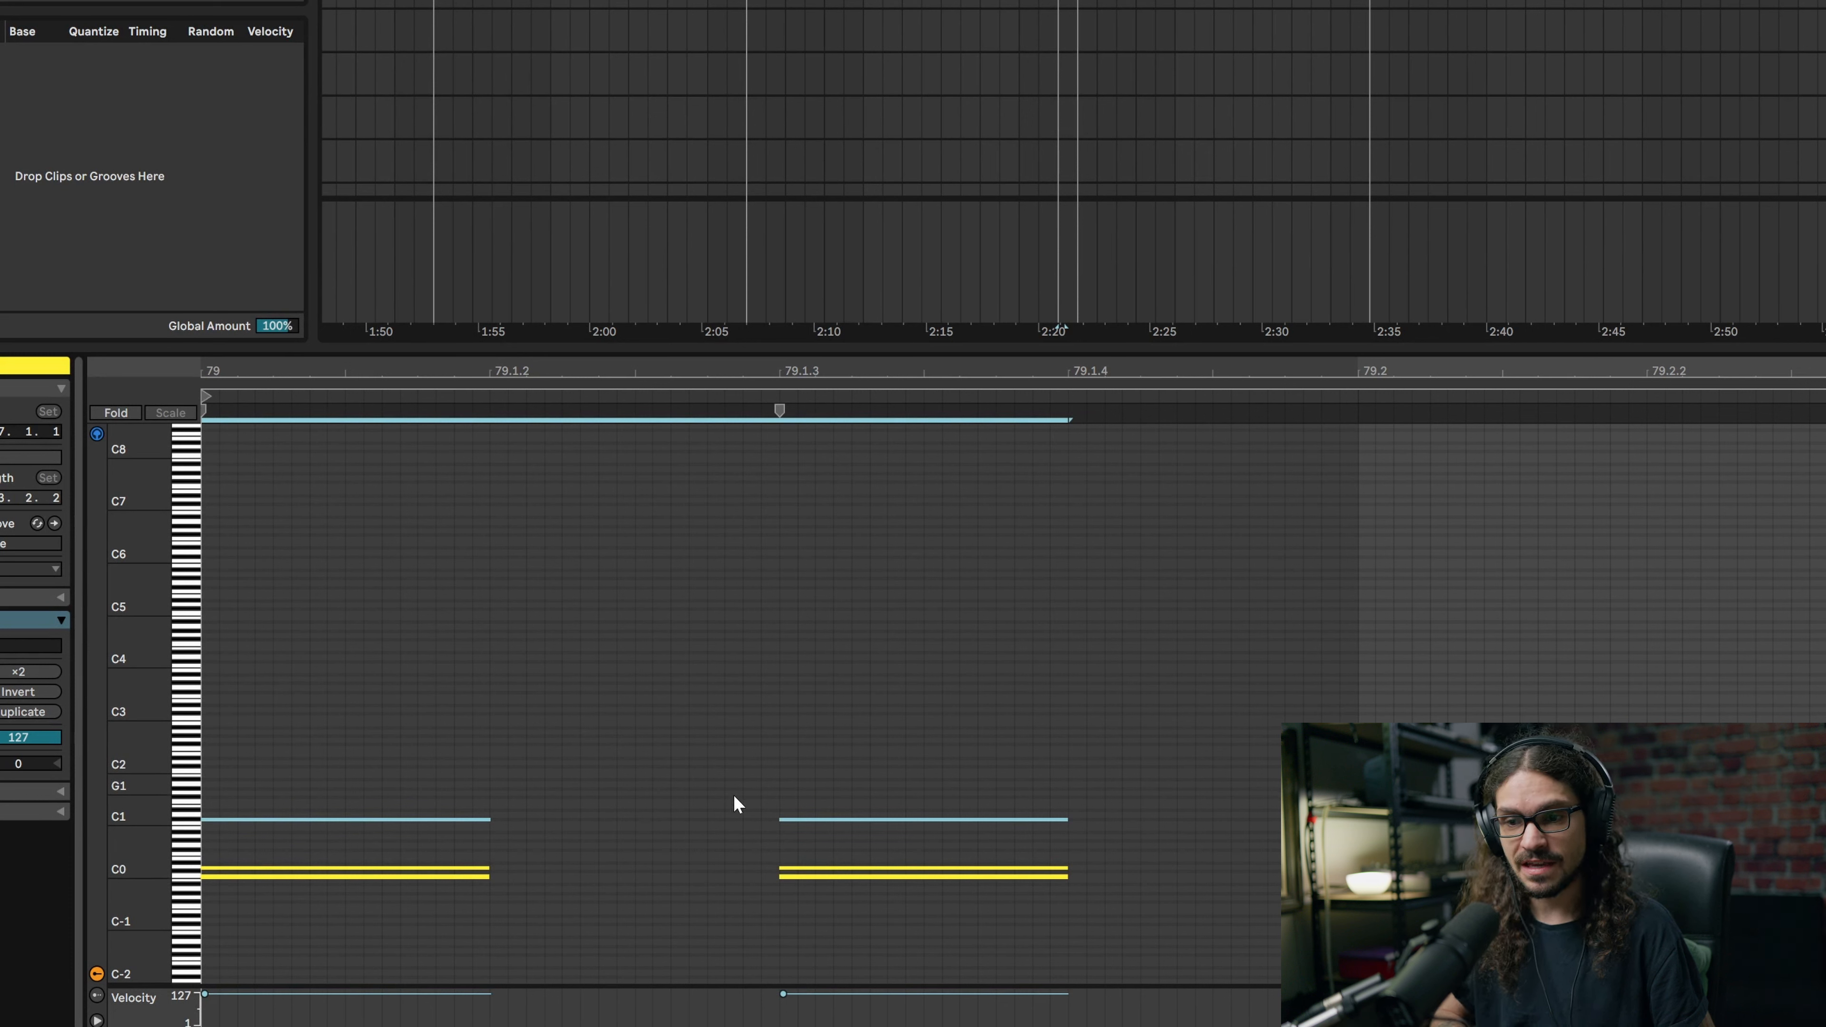
key("space")
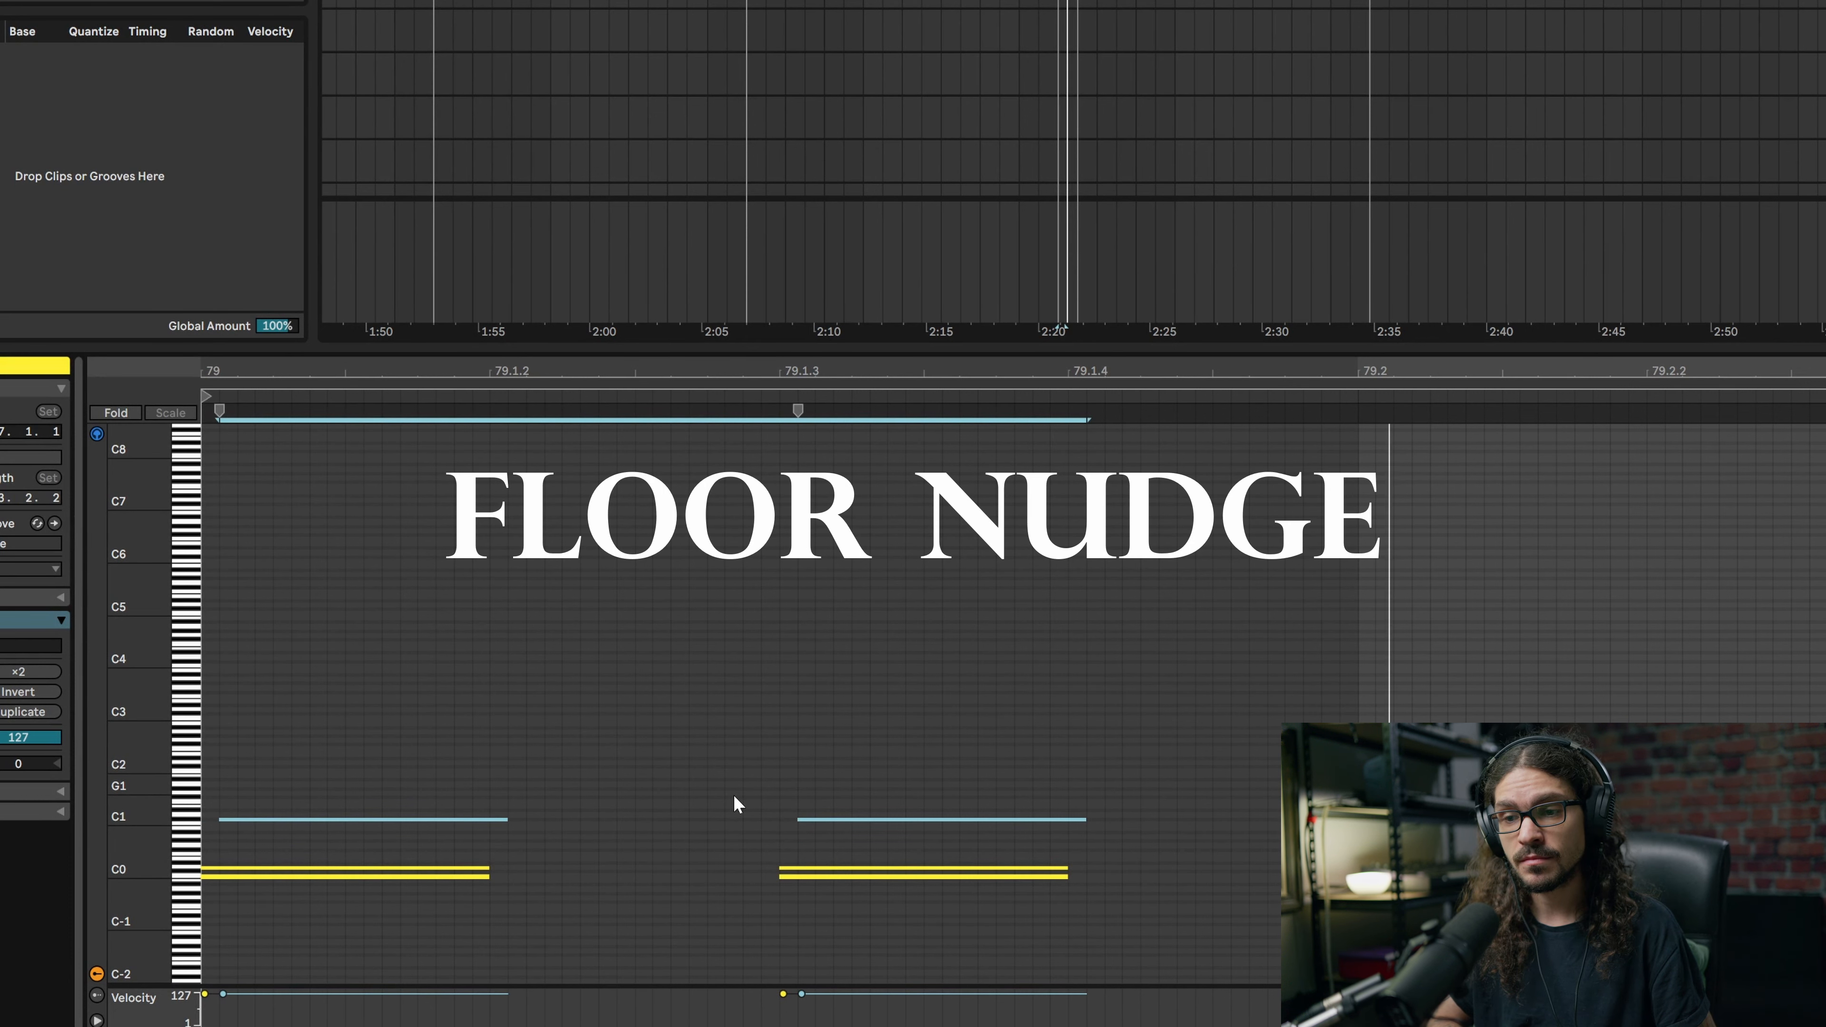
key("space")
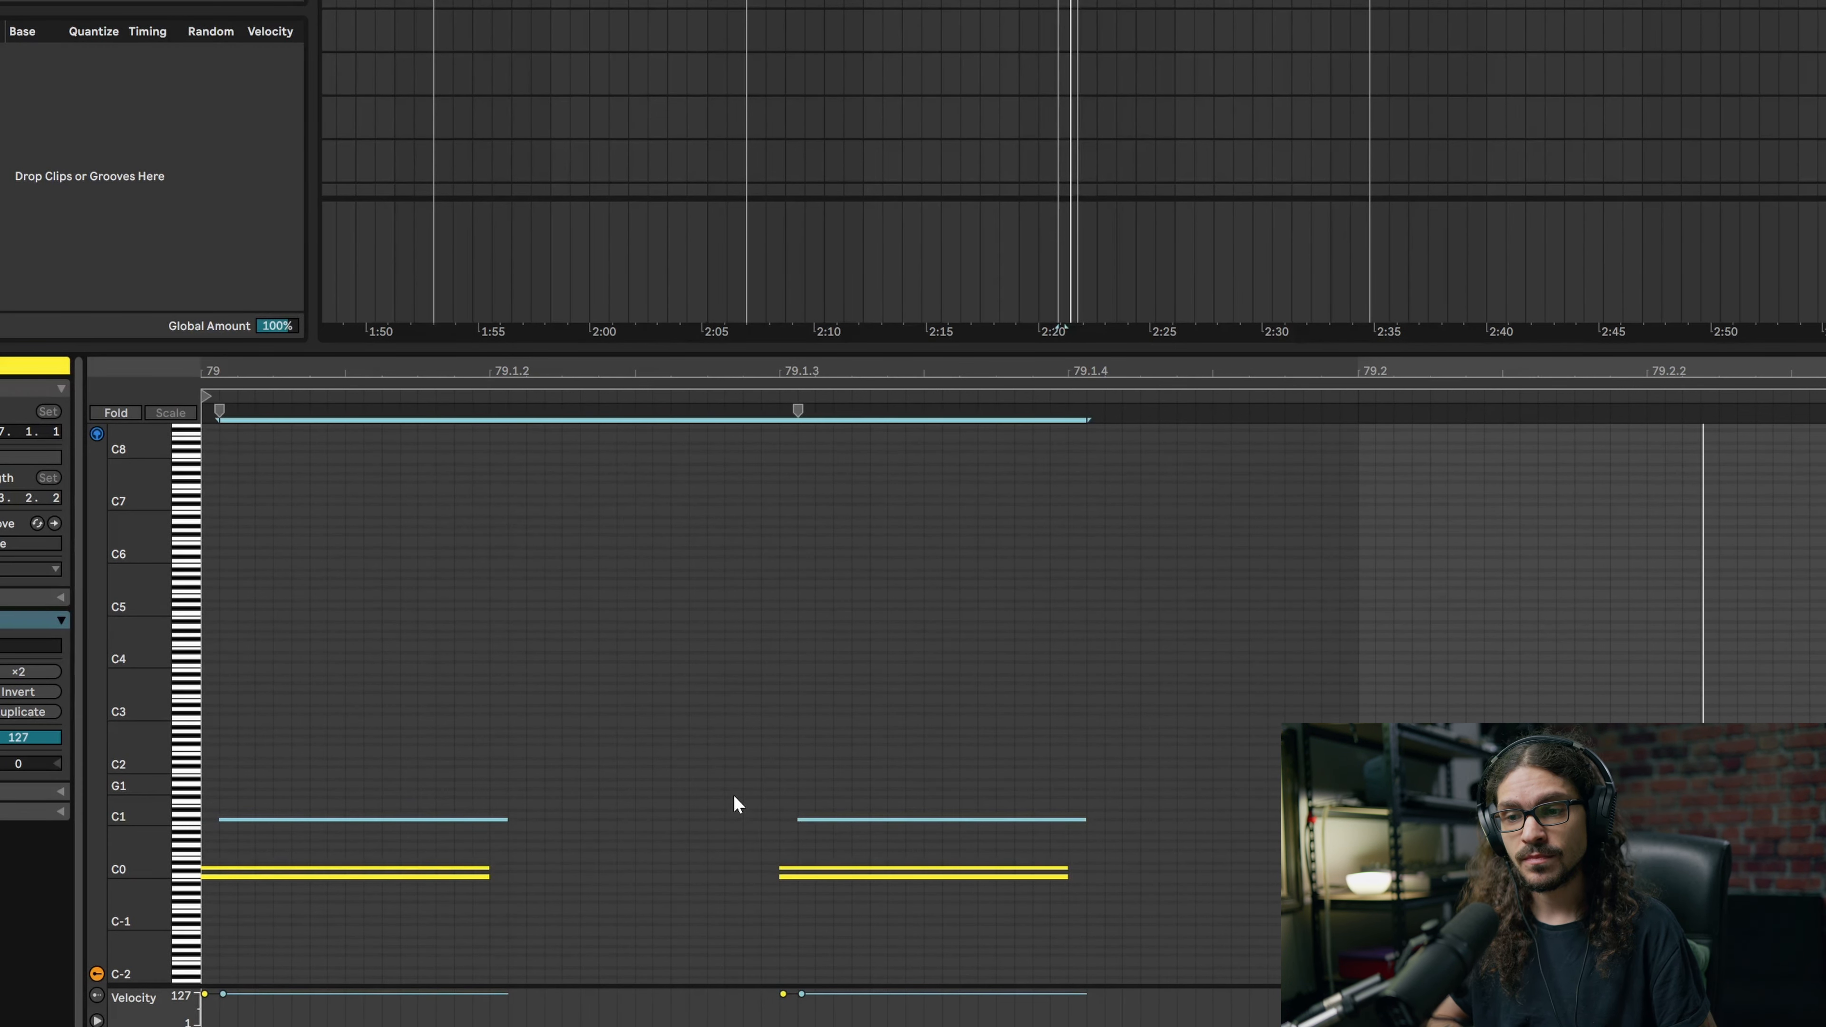
Shift the two floor tom notes in bar 79 gradually further behind the grid in fine increments, auditioning each offset.
key("Left")
left_click_drag(435, 833, 862, 842)
key("Right")
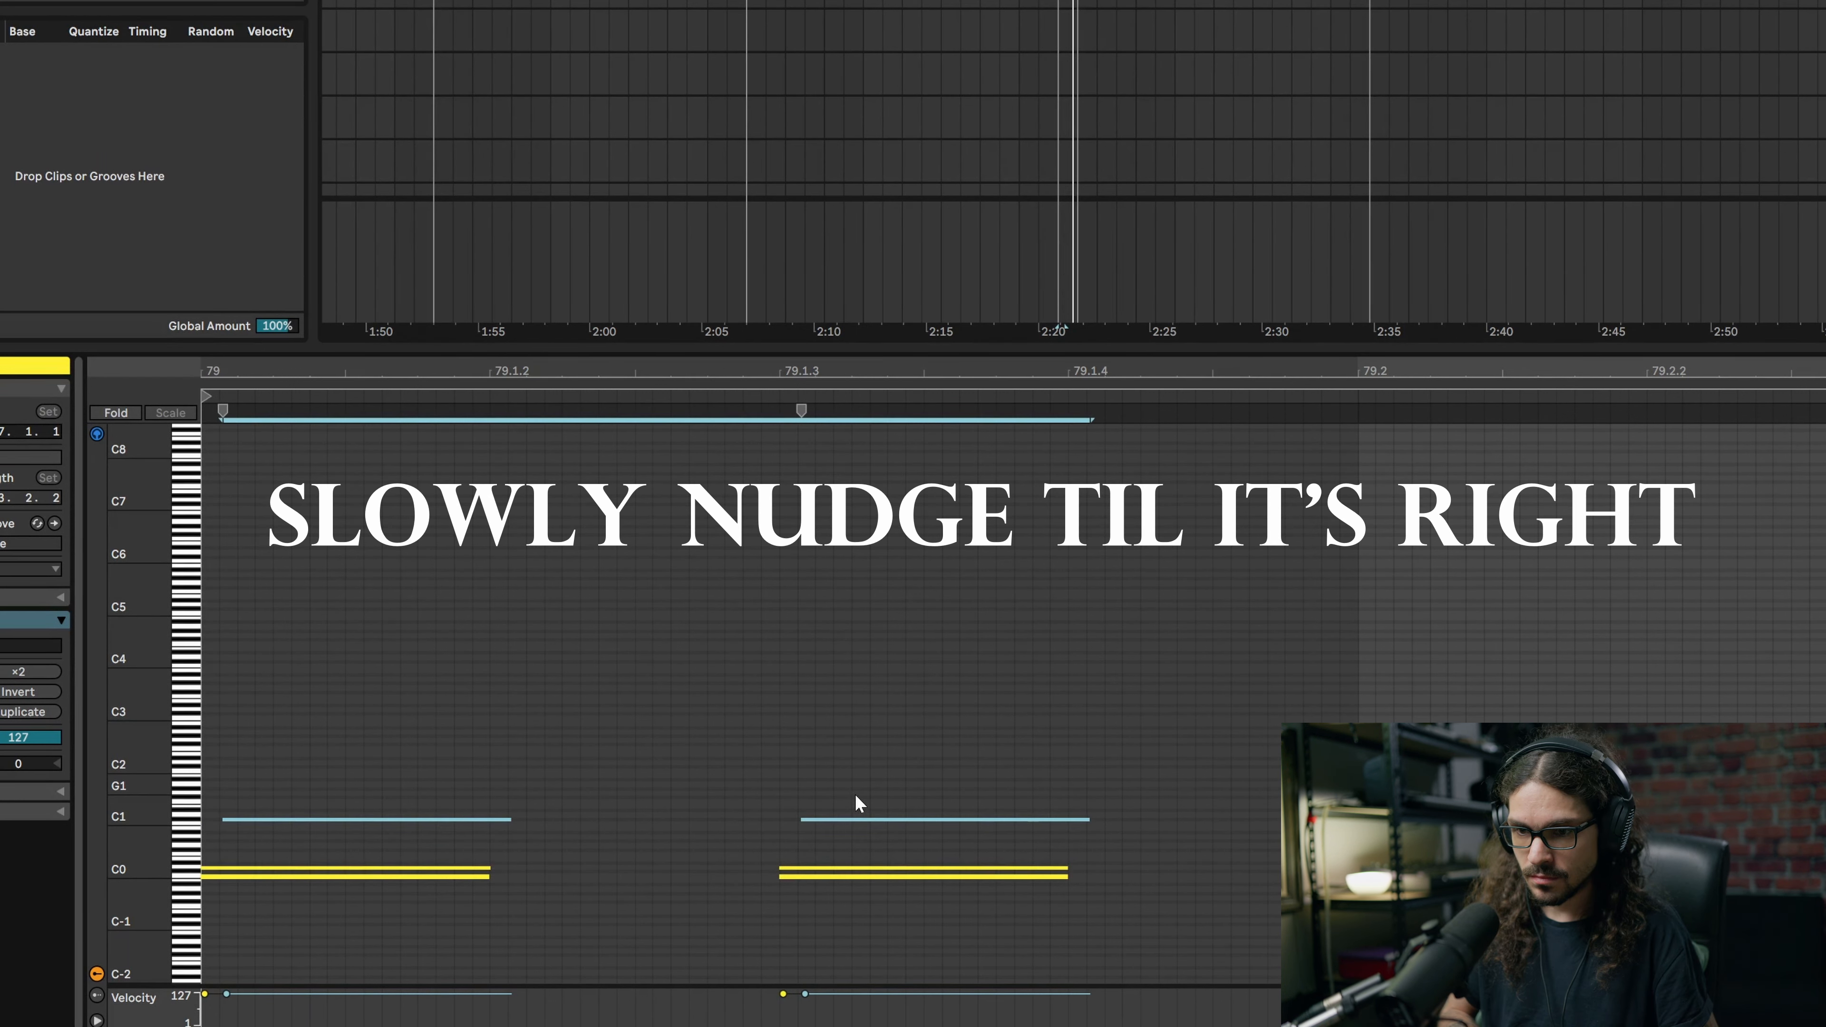
key("alt+Right")
key("alt+Right")
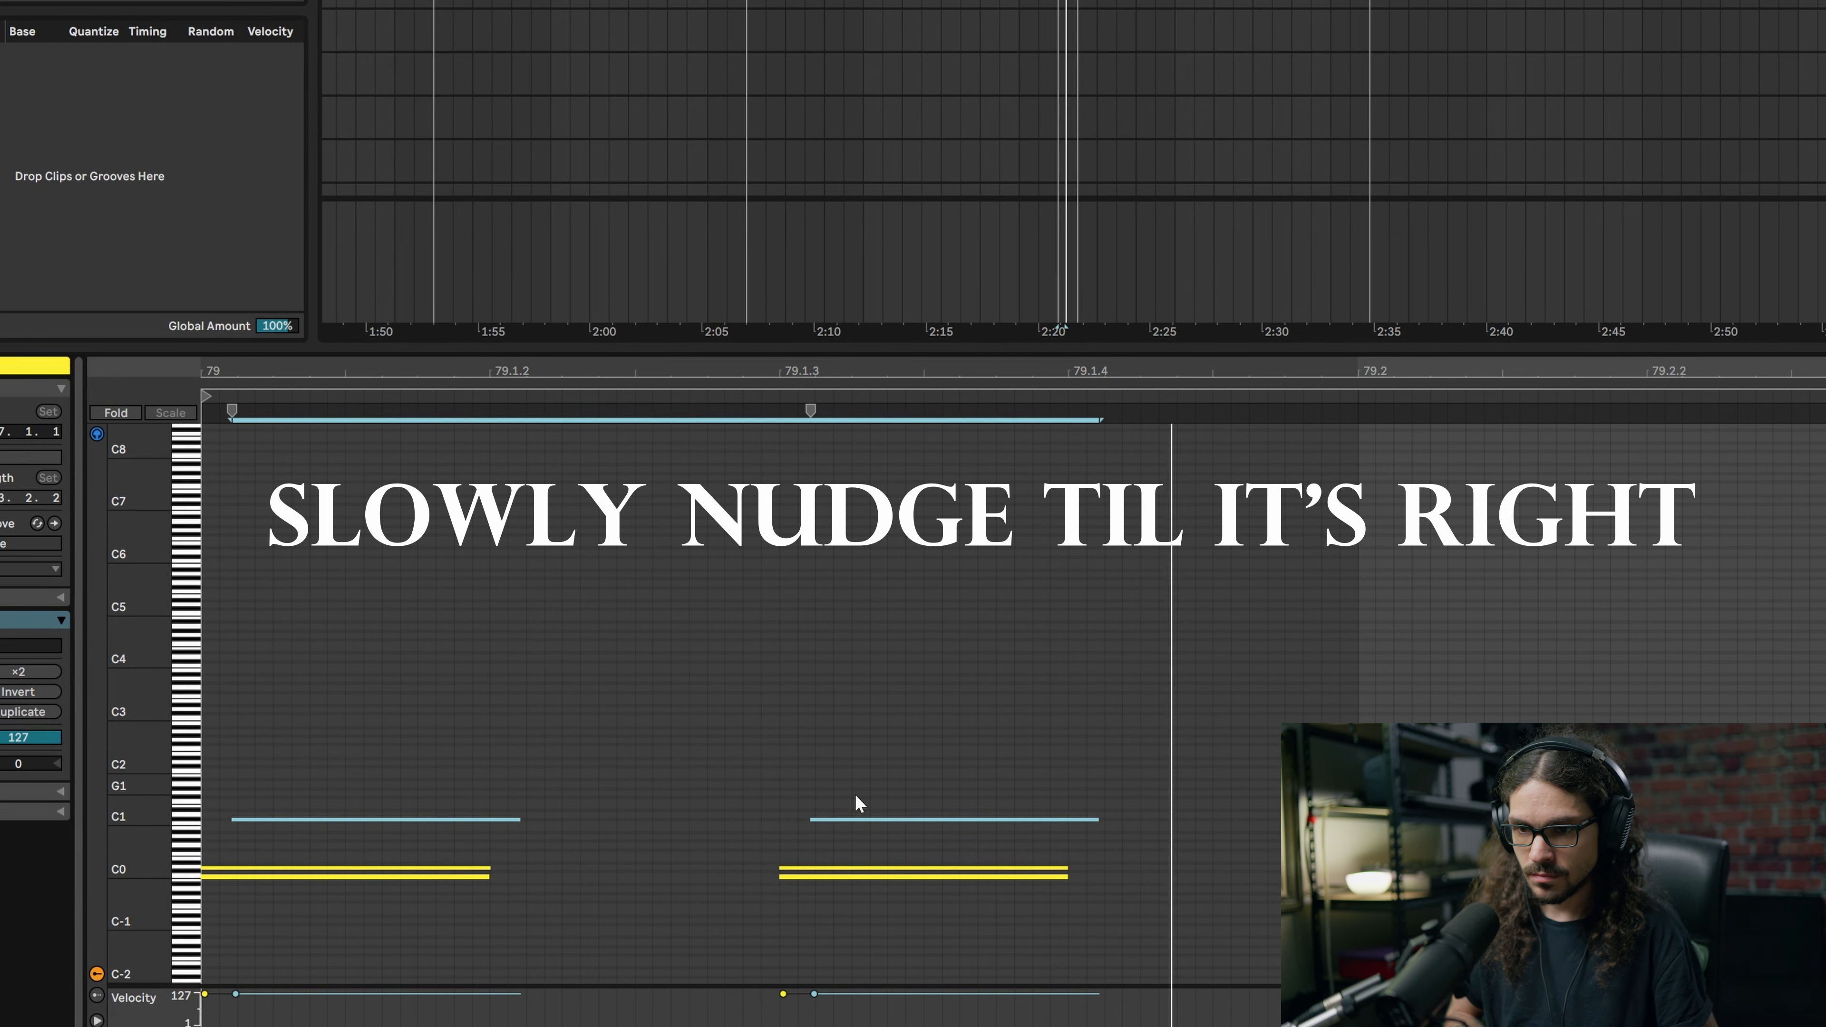
key("alt+Right")
key("alt+Right")
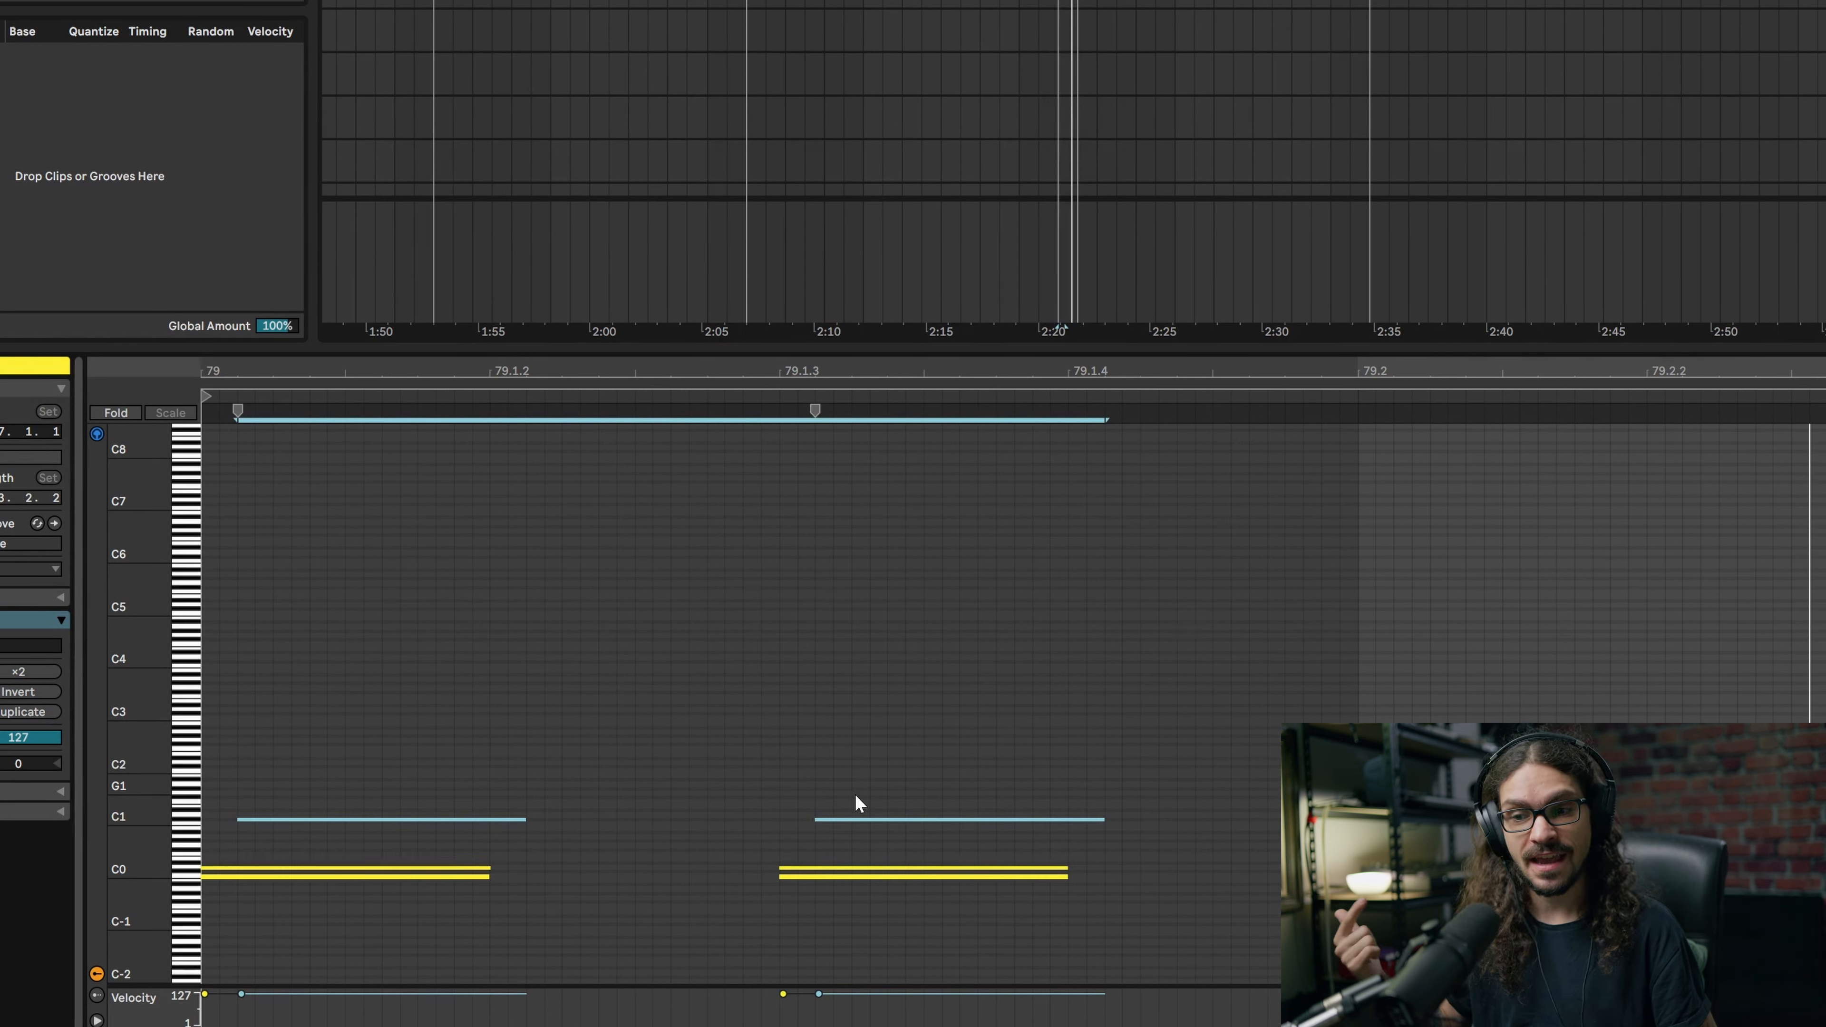
Select the two lowest-row notes at the start of bar 79 and fine-tune their timing against the floor tom notes during playback.
left_click_drag(281, 956, 806, 868)
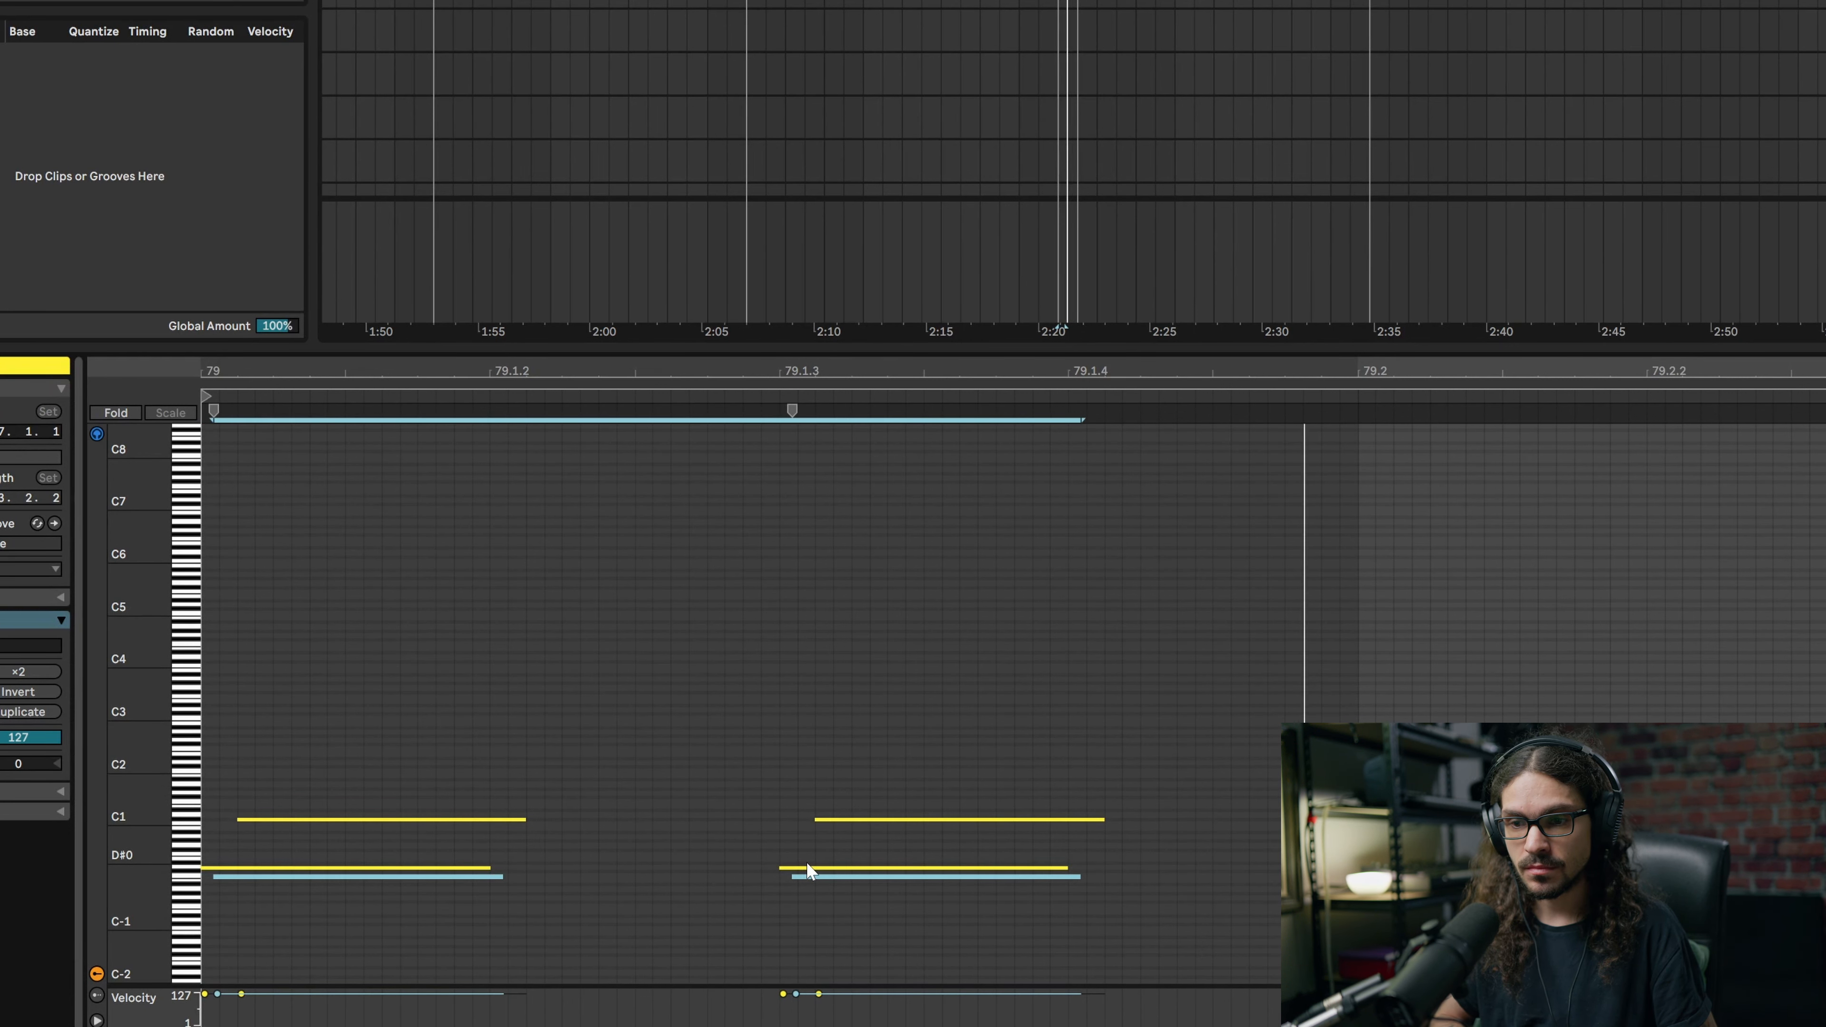
key("alt+Right")
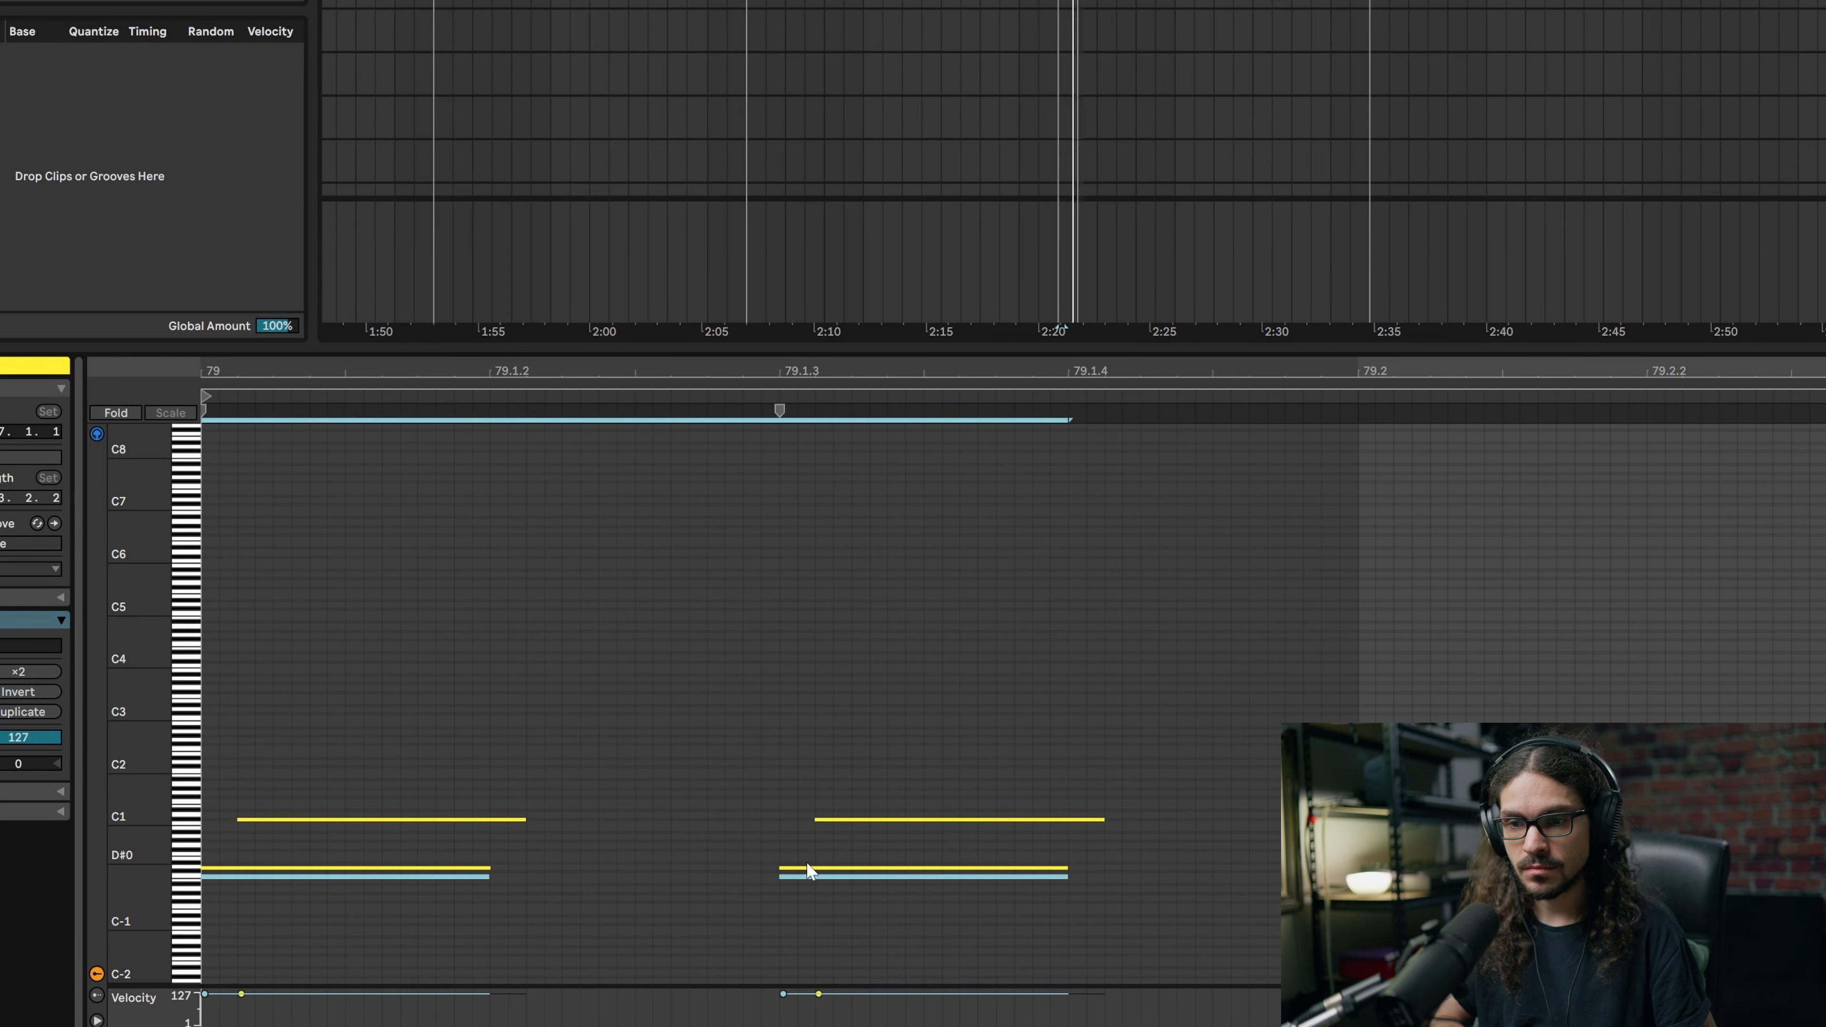
key("Right")
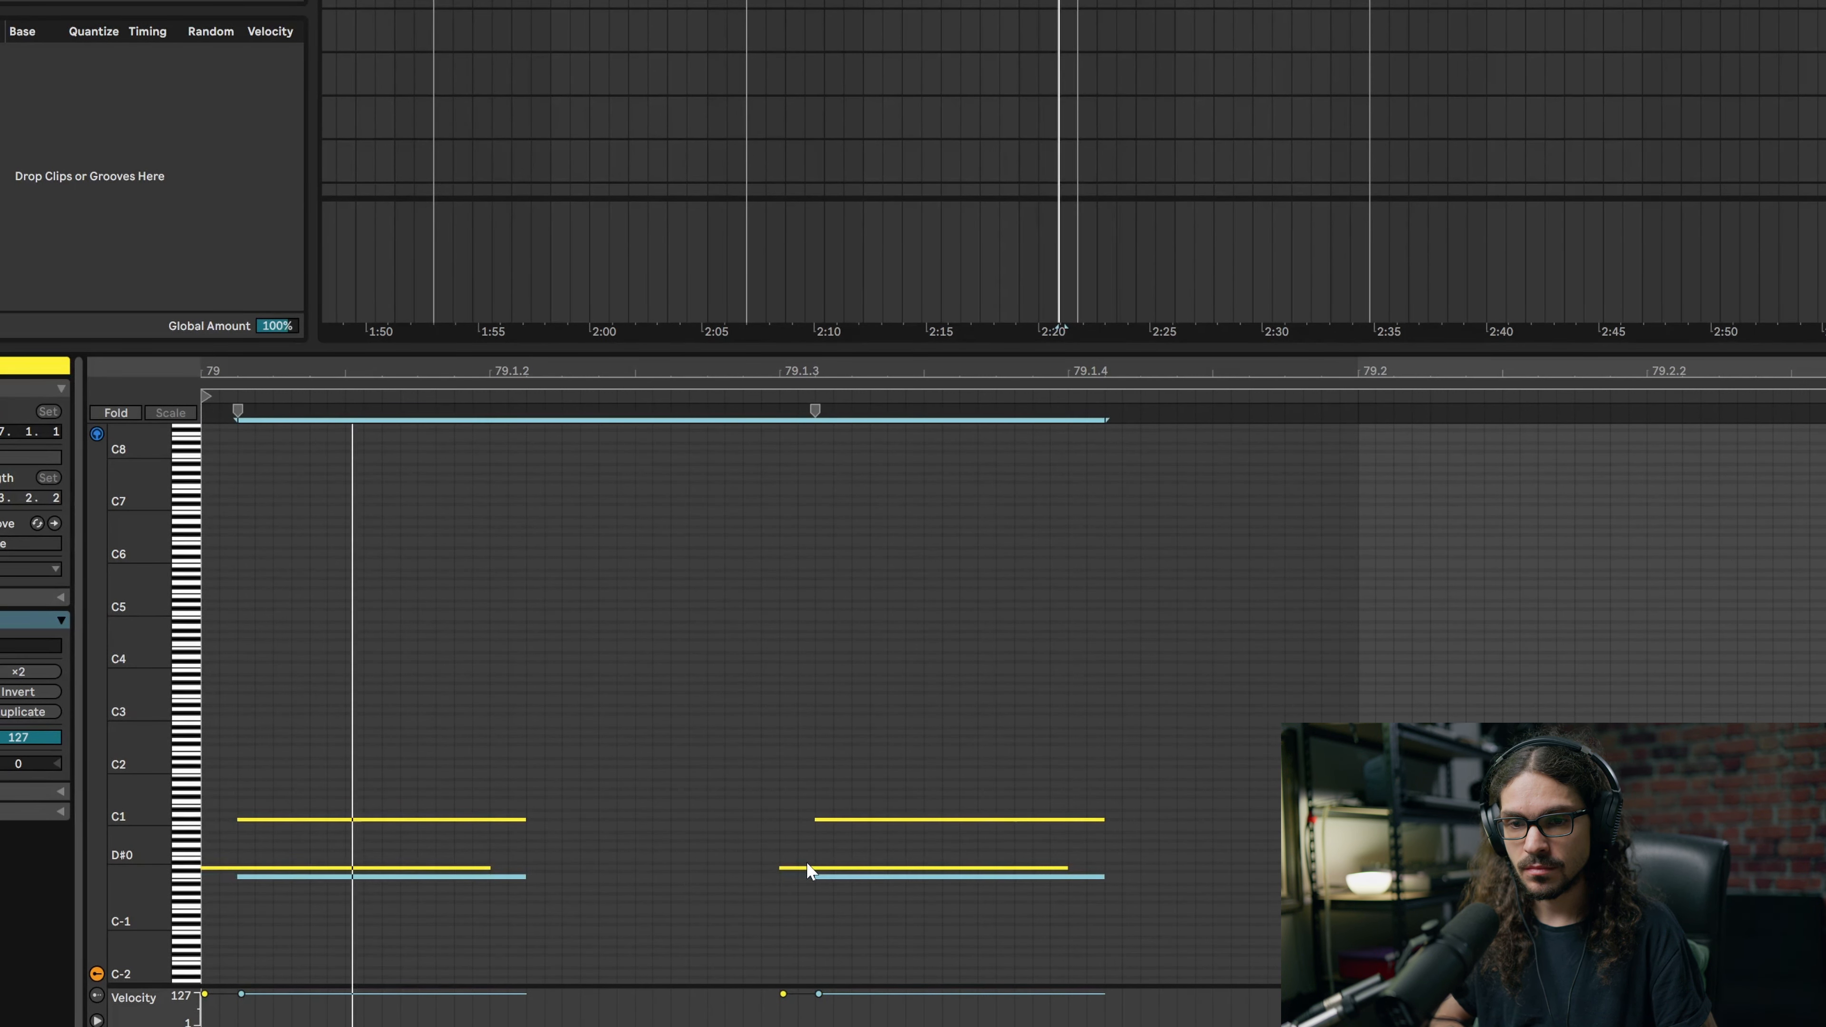
key("alt+Left")
key("alt+Left")
key("alt+Left")
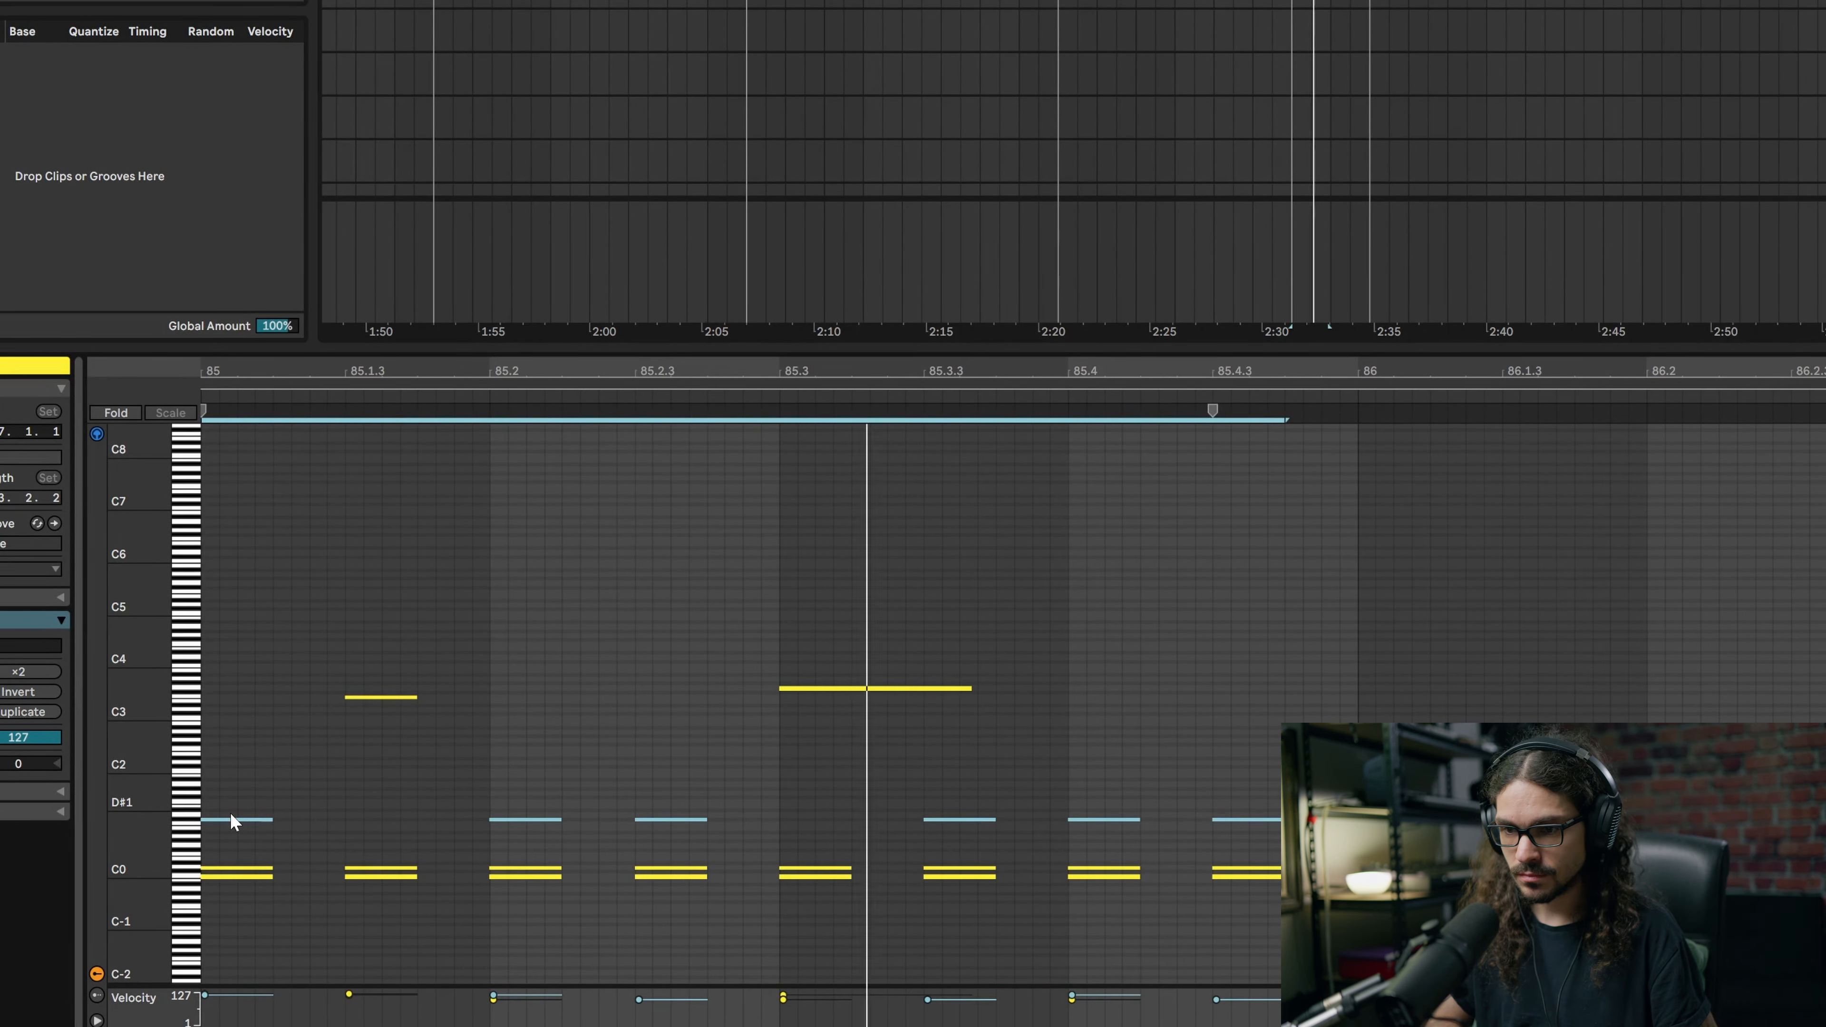
Try nudging the floor tom notes in bar 85 slightly late while listening, and bring them back to the grid.
key("alt+Right")
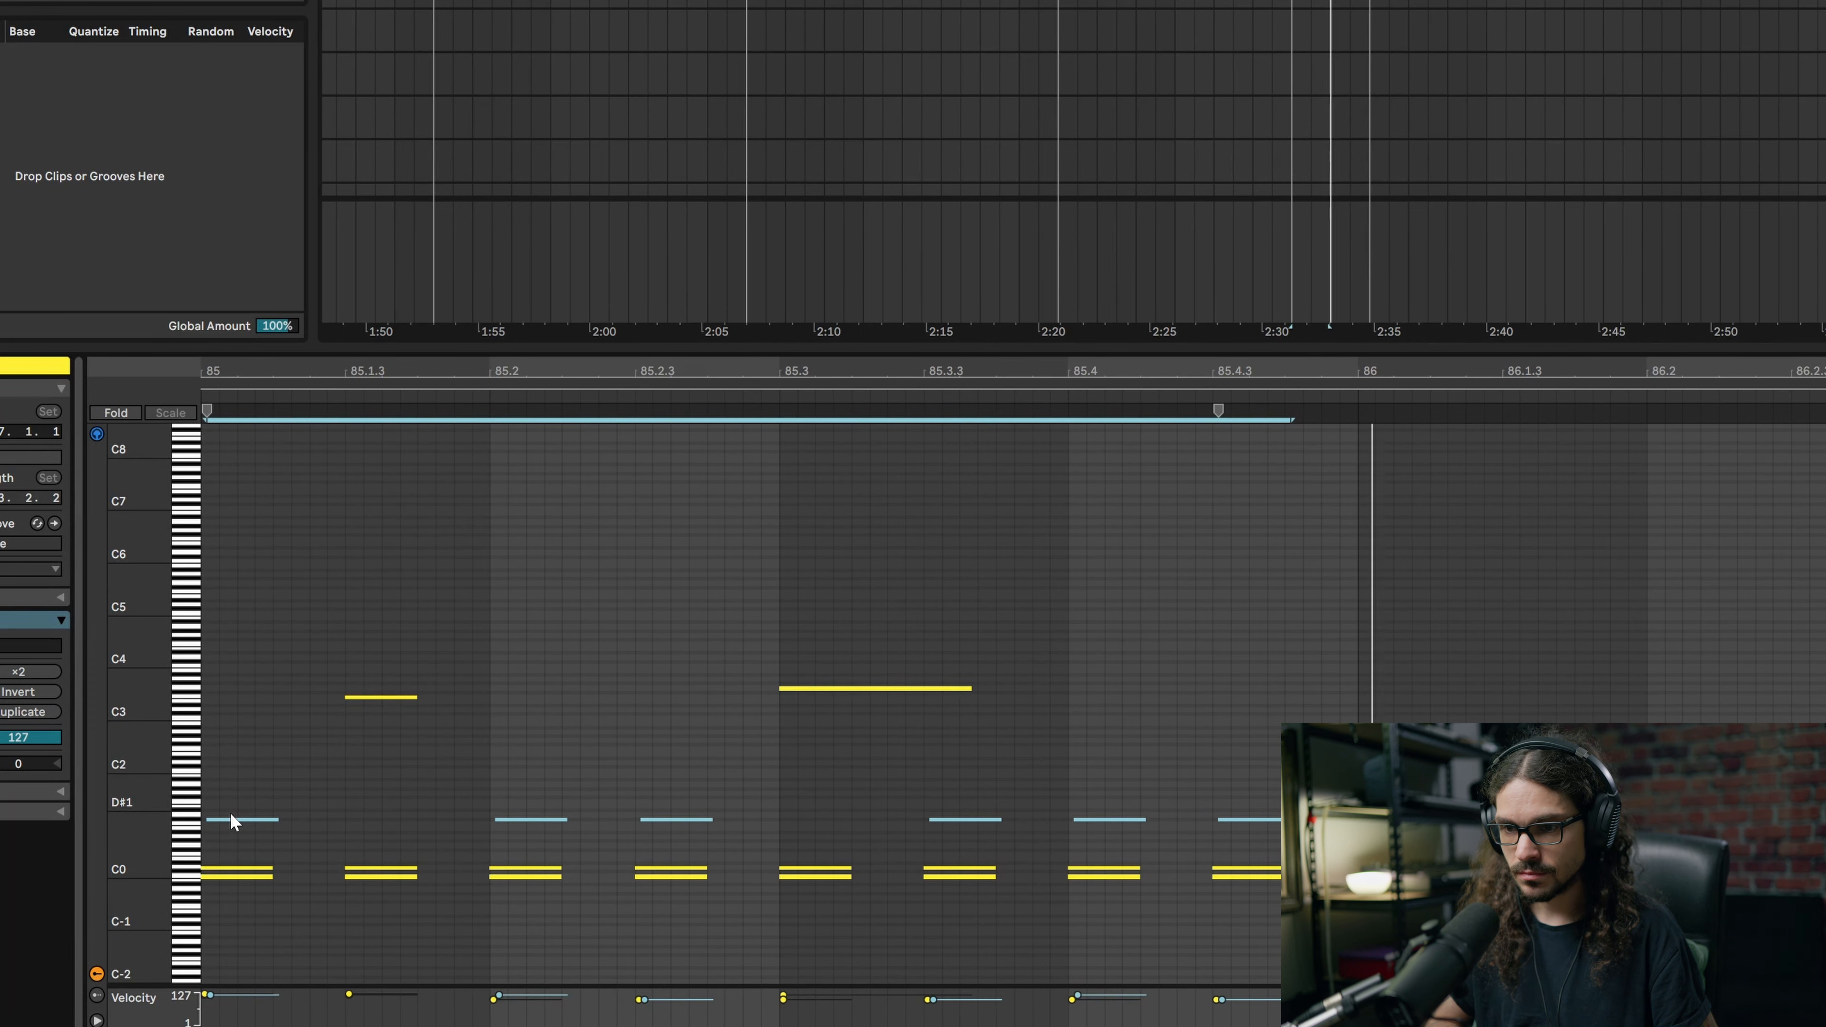
key("alt+Left")
key("space")
Compare the C0-row notes of bar 85 on the grid and slightly late by playing each version, leaving them slightly late.
left_click(196, 868)
key("alt+Right")
key("space")
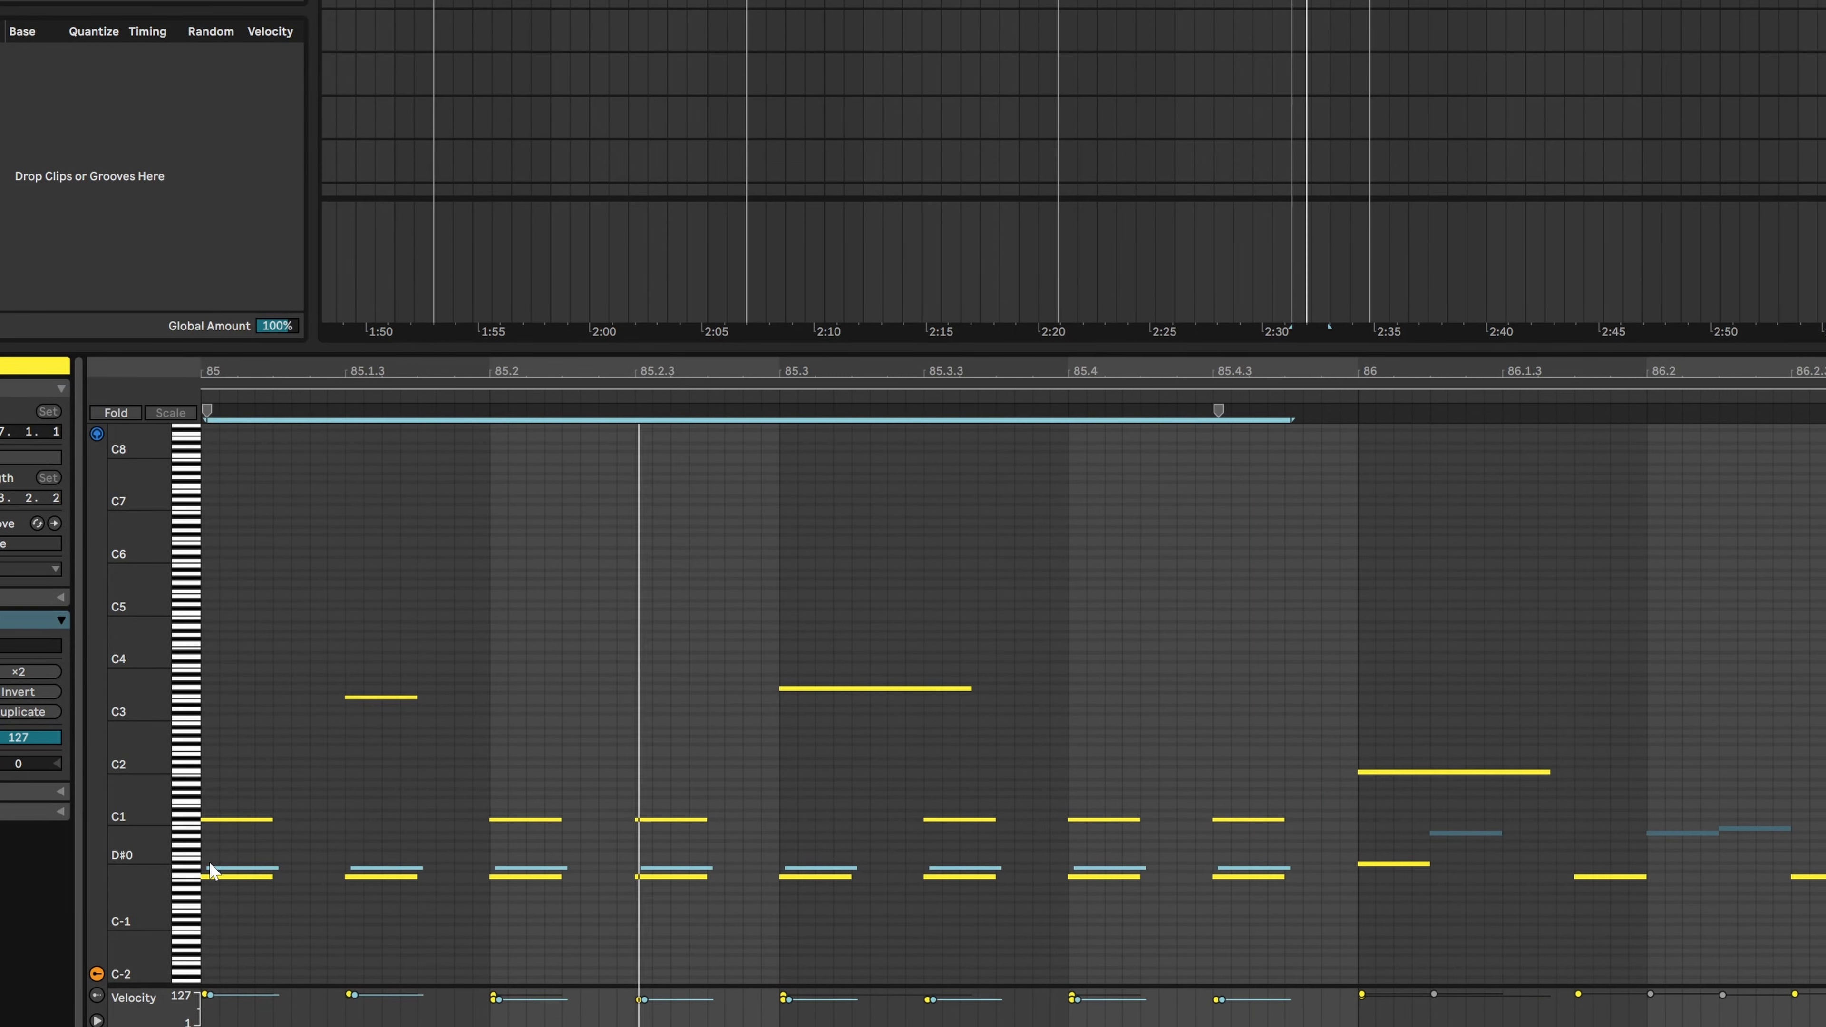
key("space")
key("alt+Left")
key("space")
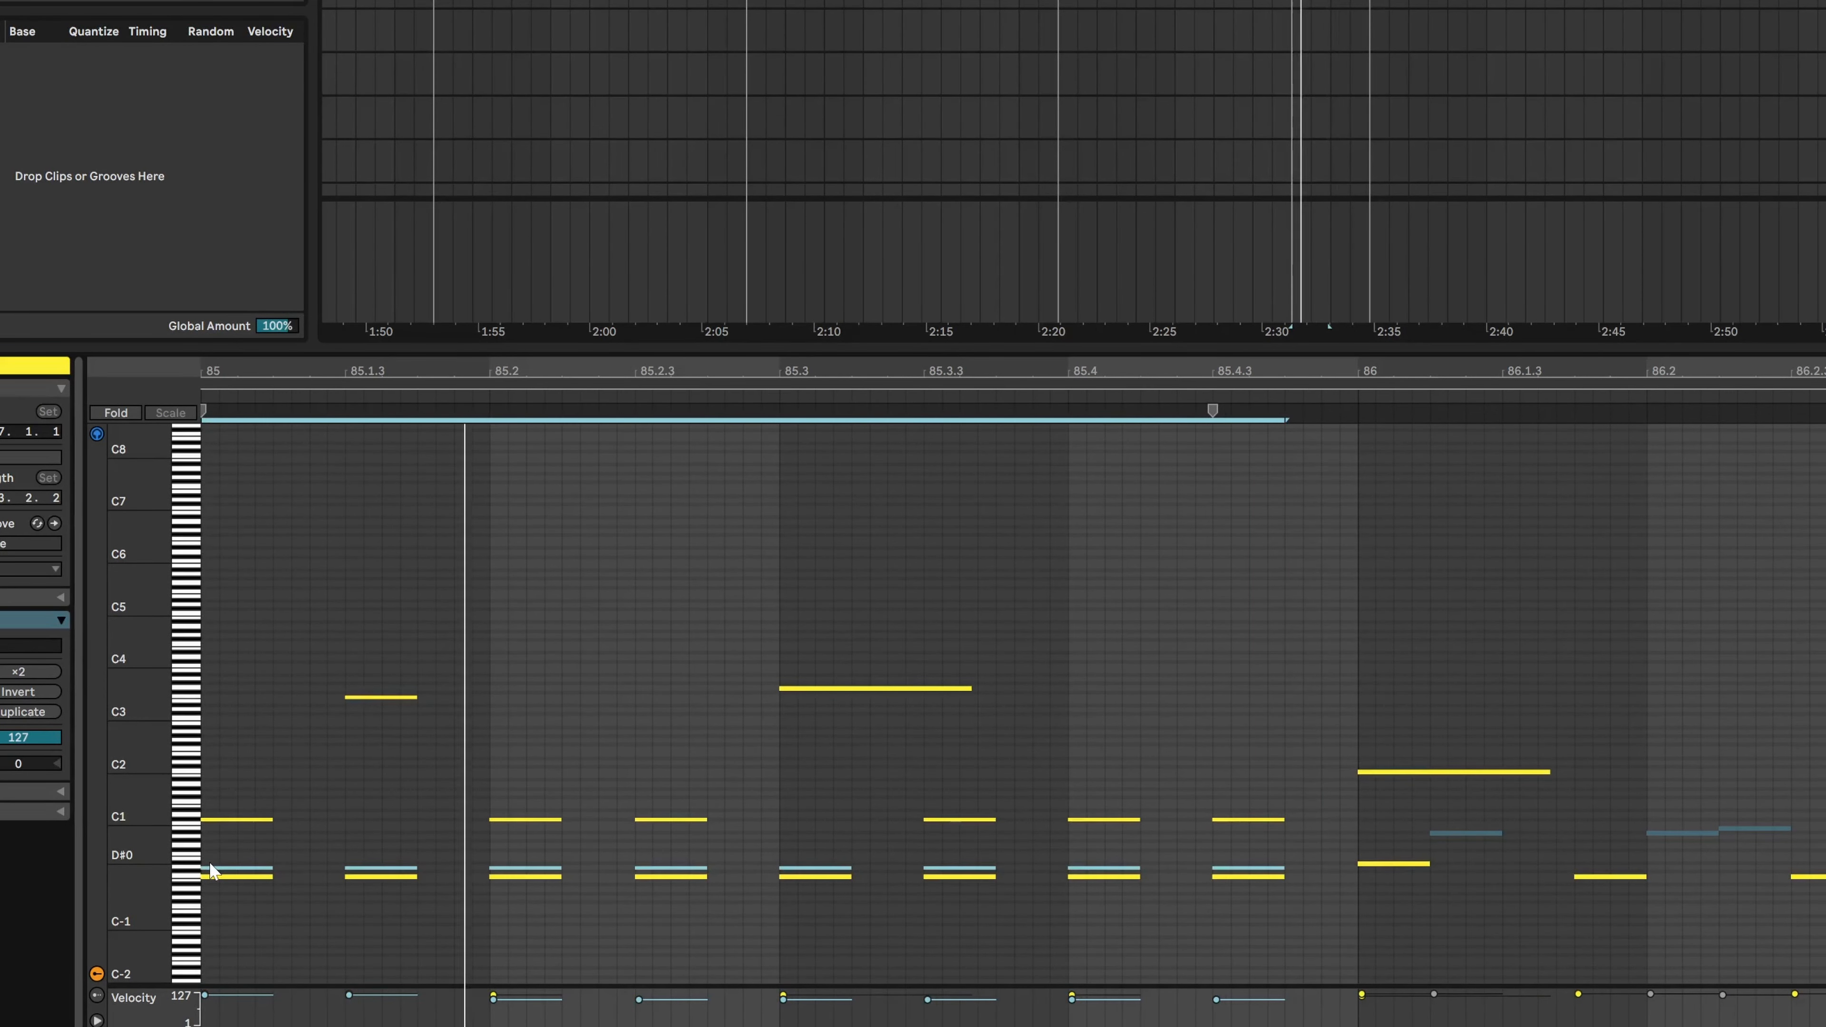
key("space")
key("alt+Right")
key("space")
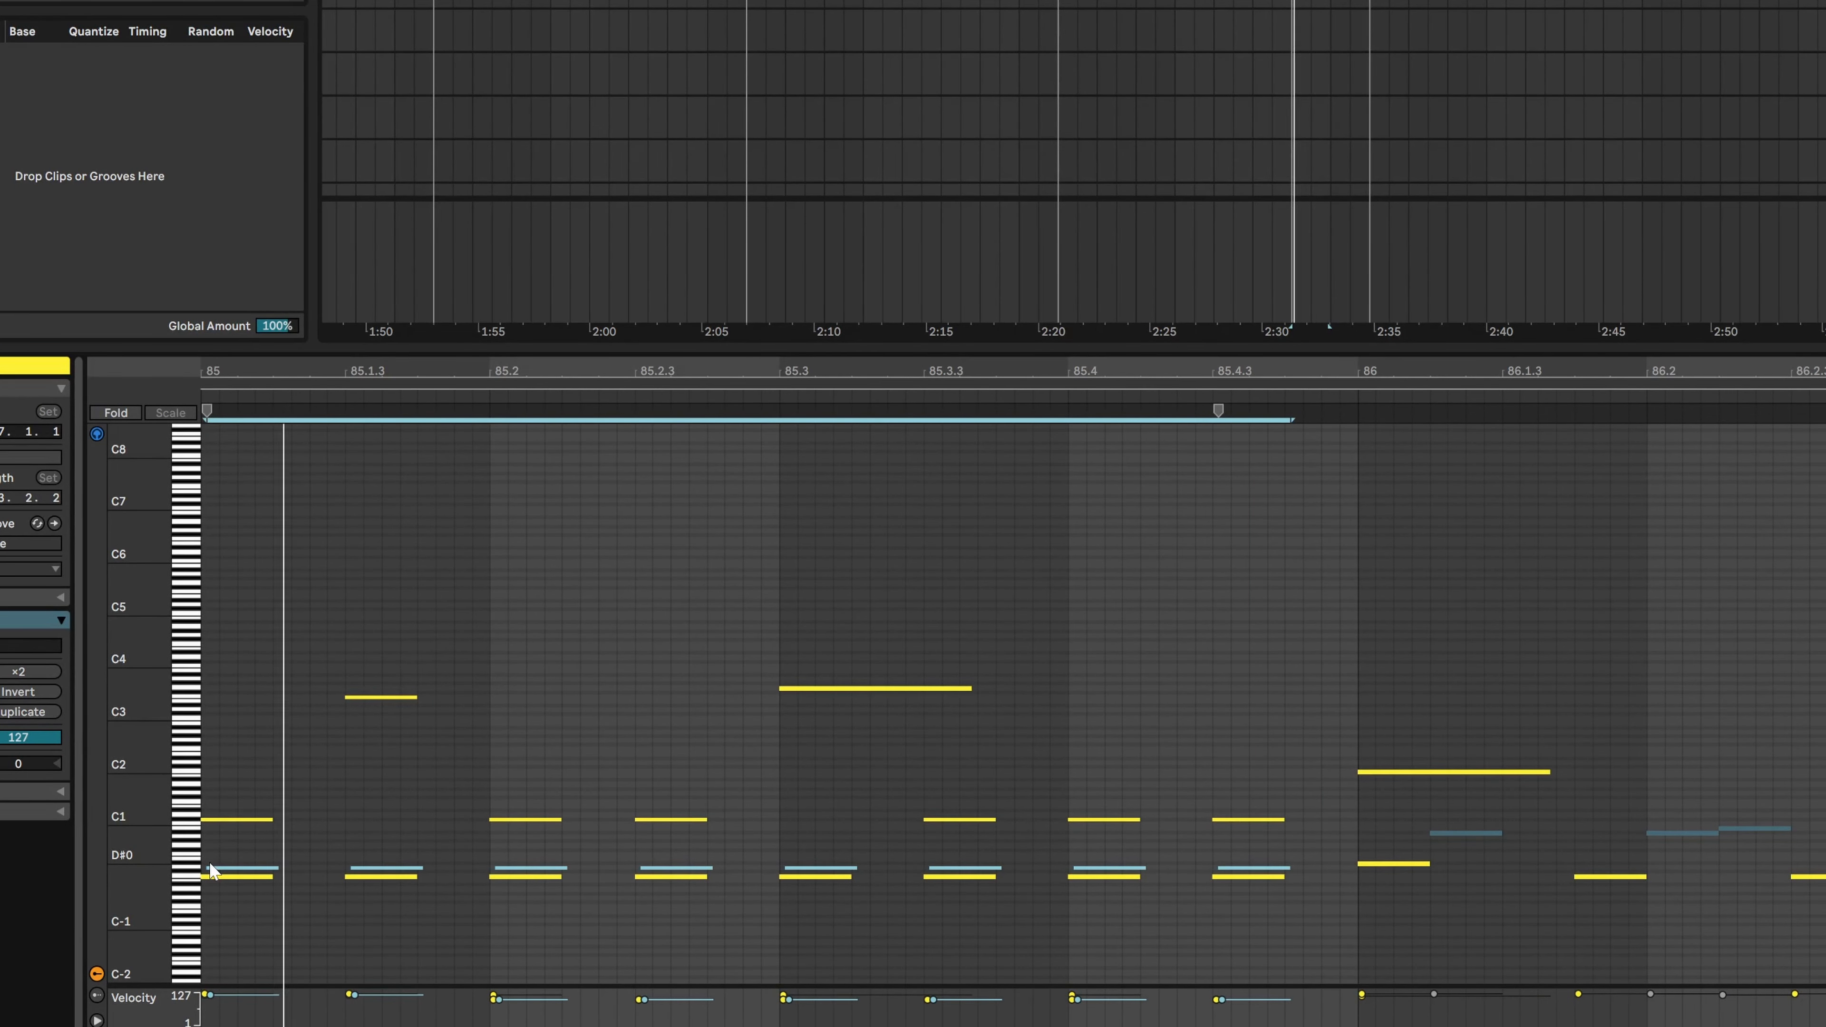